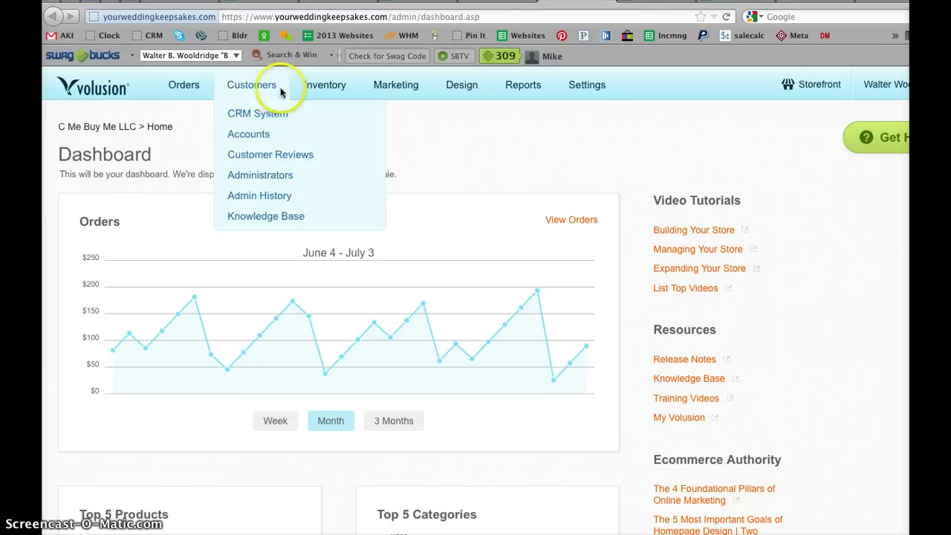
# Step: Show the live storefront home page with the 'Find The Perfect Wedding Keepsakes' banner editable in place
pyautogui.moveTo(308, 90)
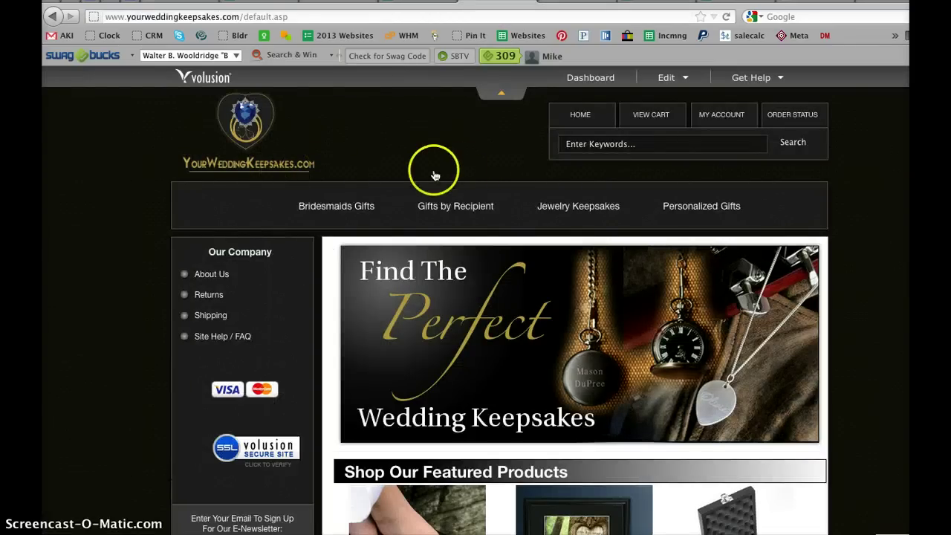
pyautogui.moveTo(678, 84)
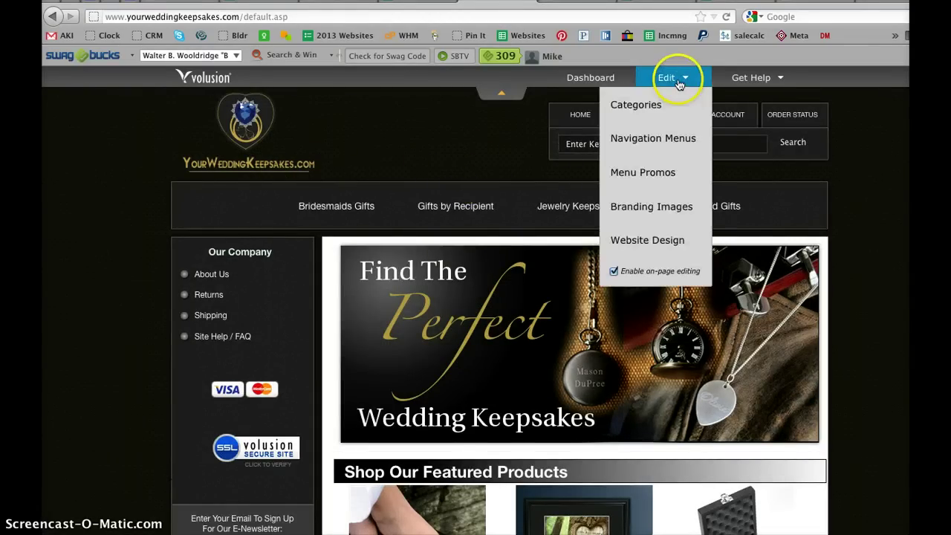
pyautogui.moveTo(792, 275)
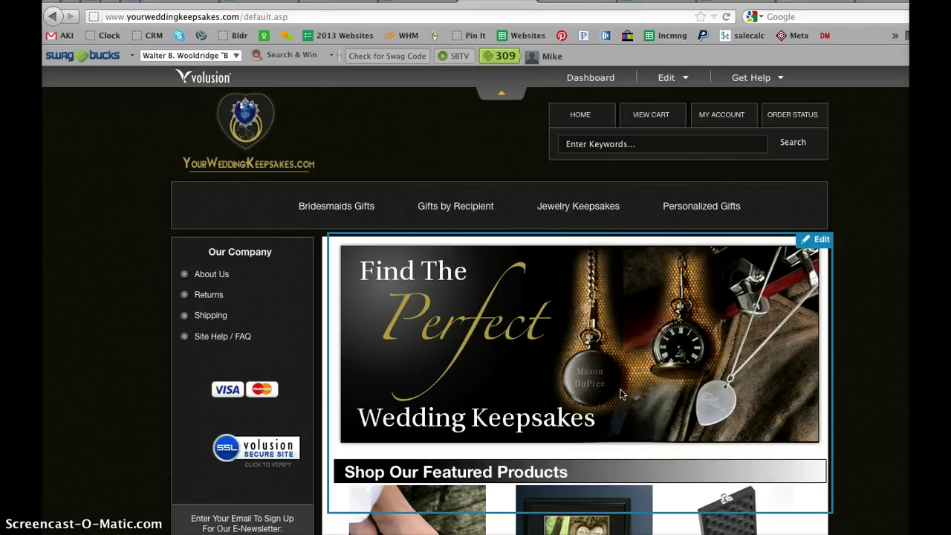
# Step: Open the homepage banner article's raw HTML, with home-graphic.jpg and 'Shop Our Featured Products', in the Article Editor
pyautogui.click(821, 242)
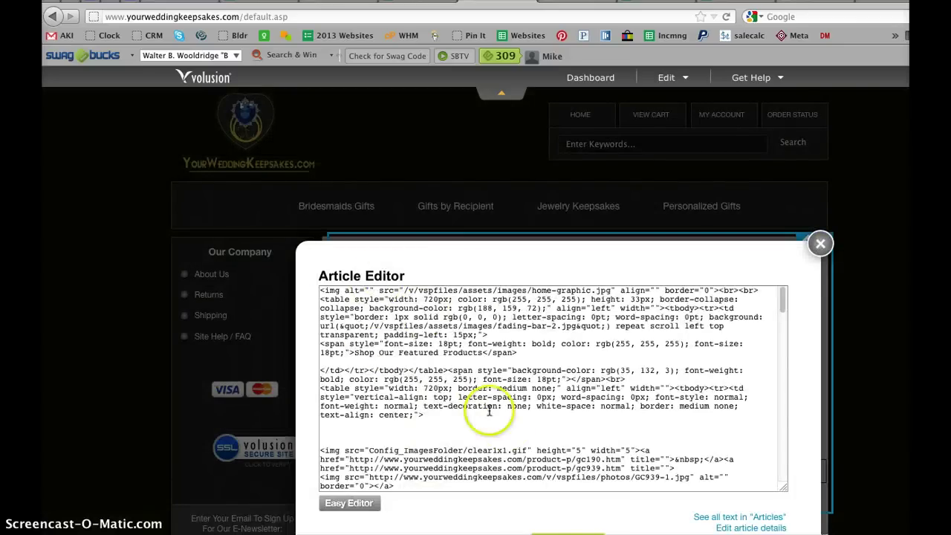
pyautogui.click(383, 299)
pyautogui.keyDown('shift'); pyautogui.click(627, 413); pyautogui.keyUp('shift')
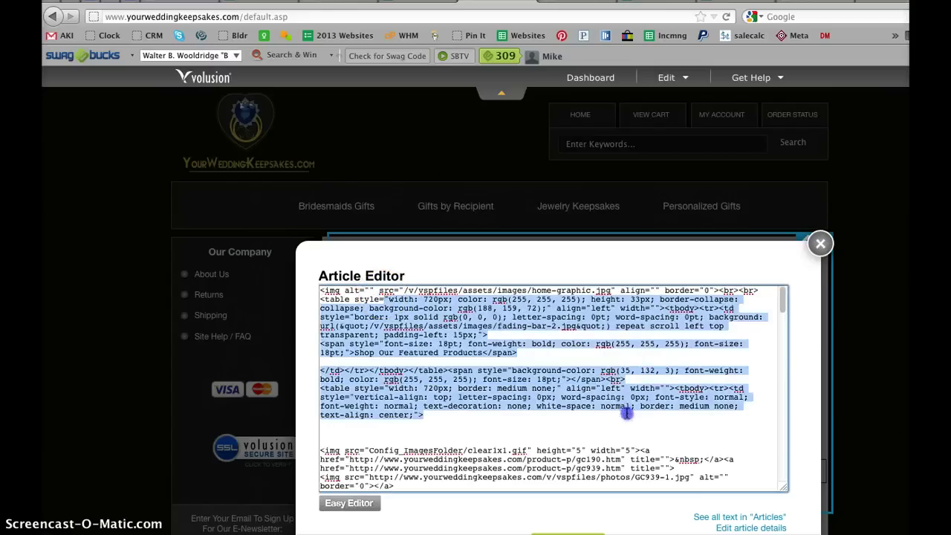
pyautogui.click(620, 410)
pyautogui.click(462, 408)
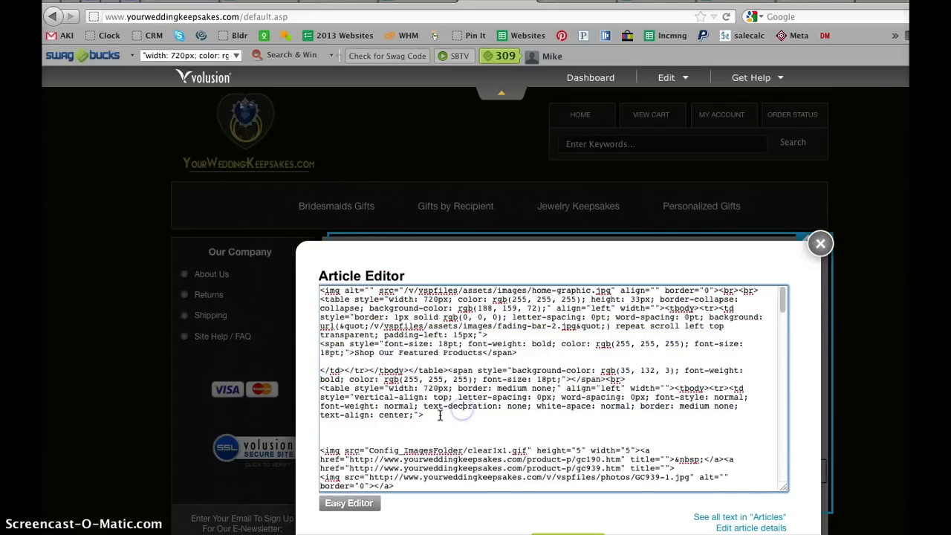
# Step: Load the article into an enlarged Easy Editor visual window and scroll to the welcome text
pyautogui.click(354, 505)
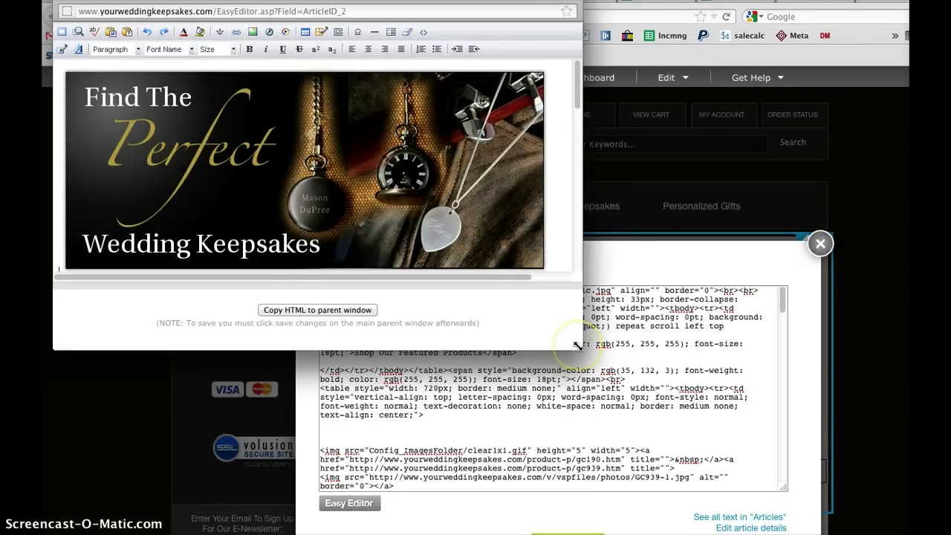
pyautogui.moveTo(578, 346); pyautogui.dragTo(596, 360)
pyautogui.scroll(-3, 434, 206)
pyautogui.scroll(-10, 434, 207)
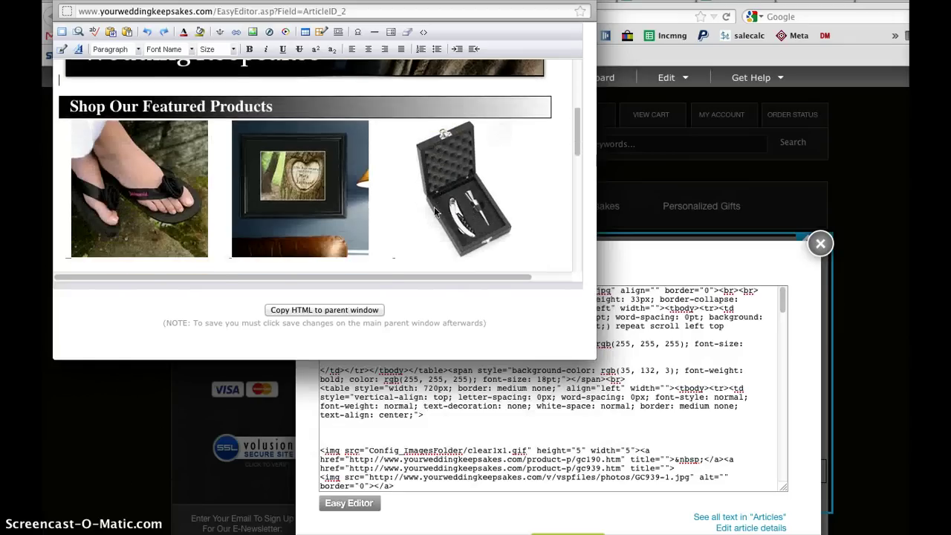
pyautogui.scroll(-5, 434, 208)
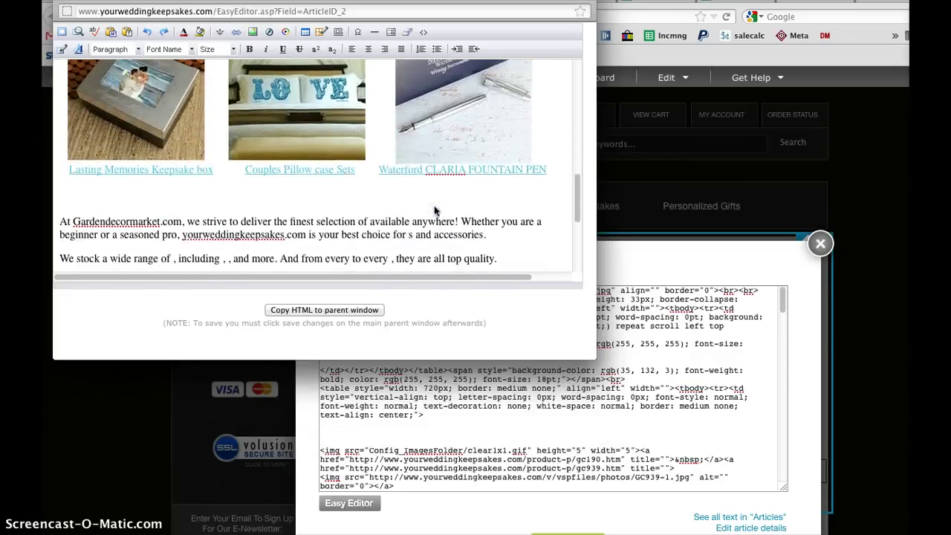
pyautogui.scroll(-2, 297, 201)
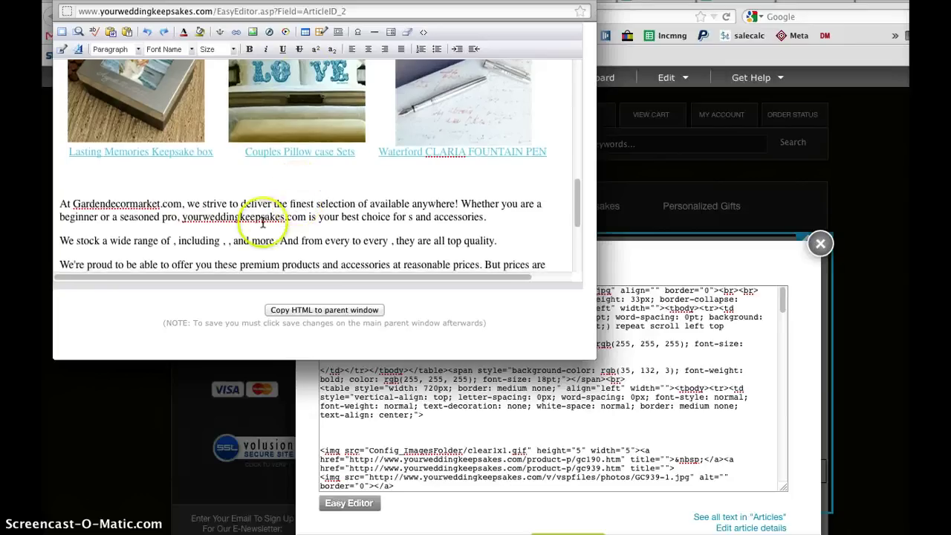
# Step: Replace 'Gardendecormarket' with the copied 'yourweddingkeepsakes' in the opening welcome paragraph
pyautogui.doubleClick(225, 216)
pyautogui.press('super+c')
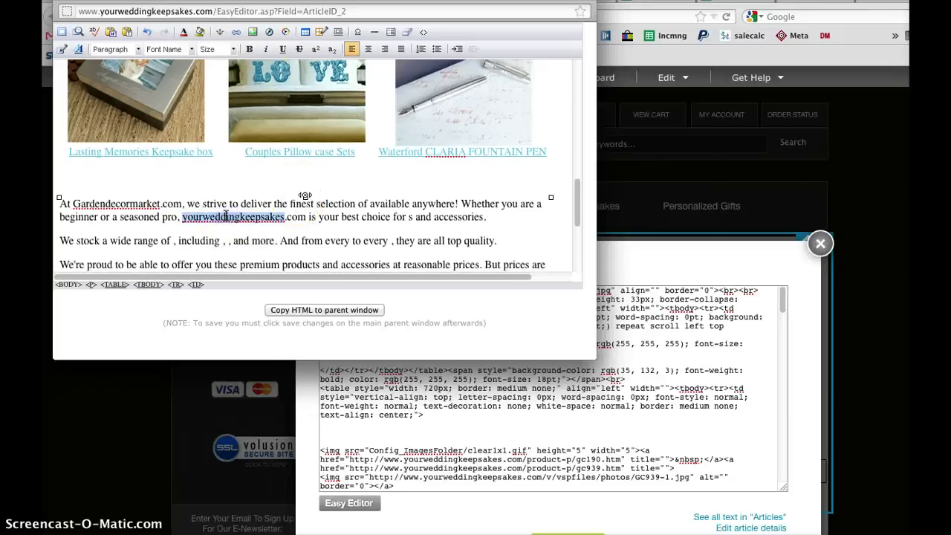
pyautogui.doubleClick(116, 203)
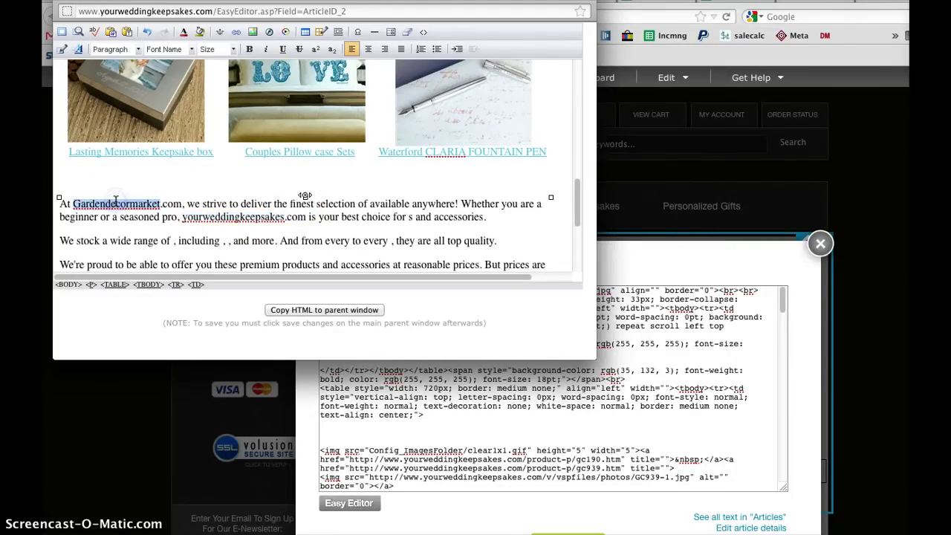
pyautogui.press('super+v')
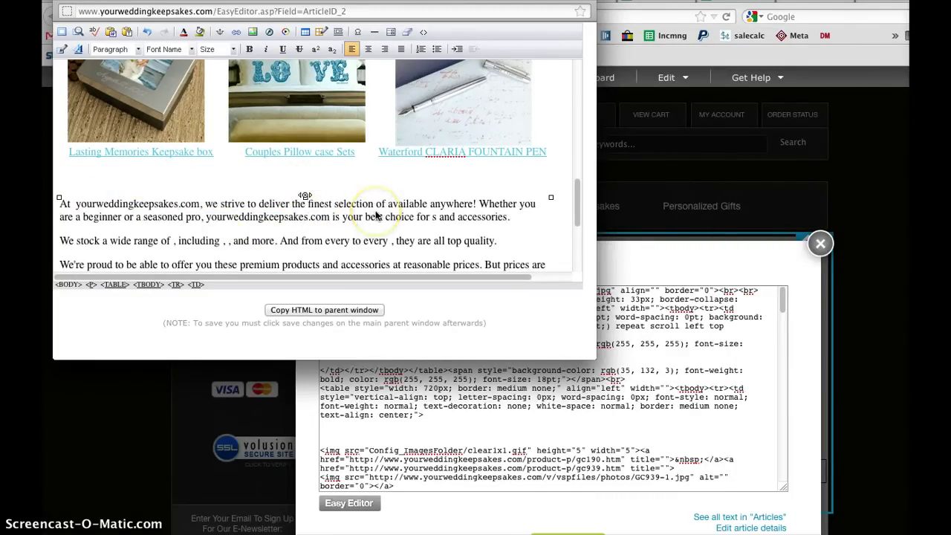
pyautogui.scroll(-3, 376, 215)
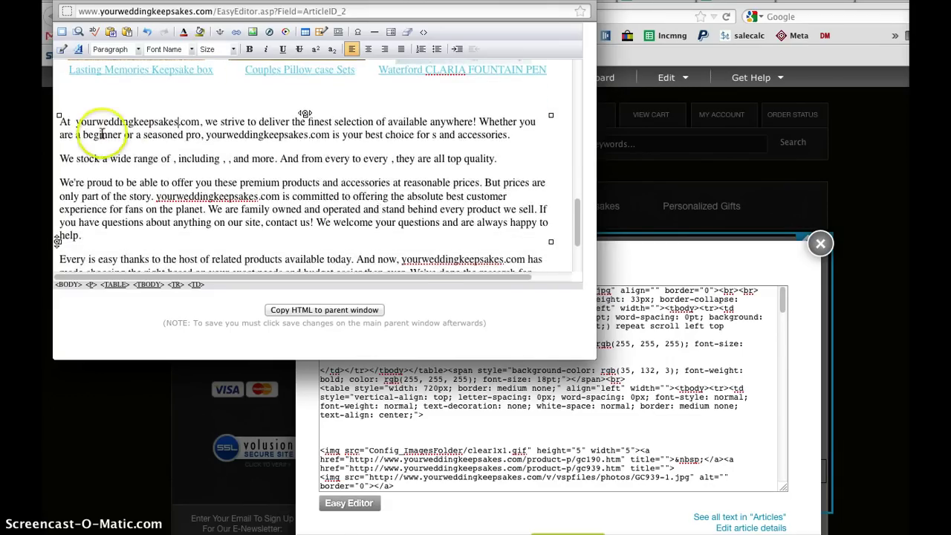
pyautogui.moveTo(61, 120); pyautogui.dragTo(355, 208)
pyautogui.scroll(-3, 350, 210)
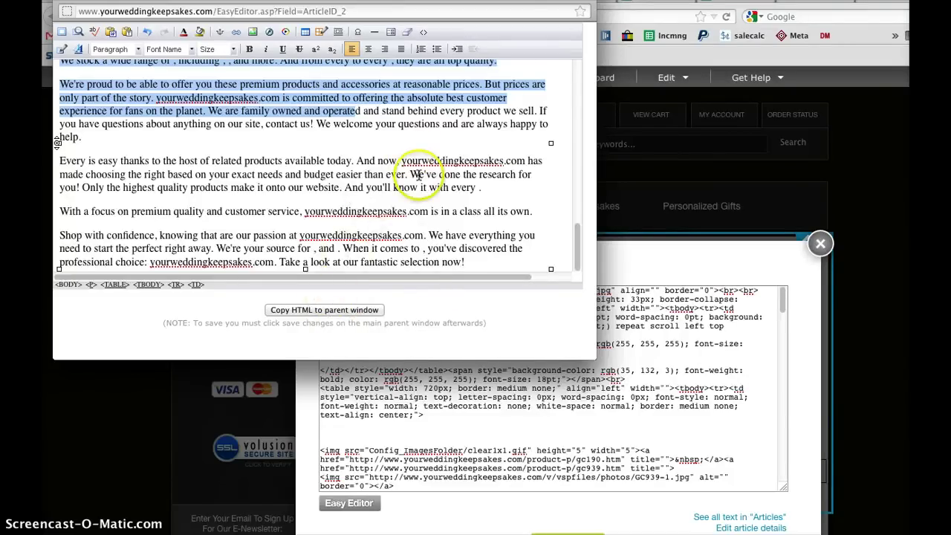
pyautogui.scroll(10, 411, 175)
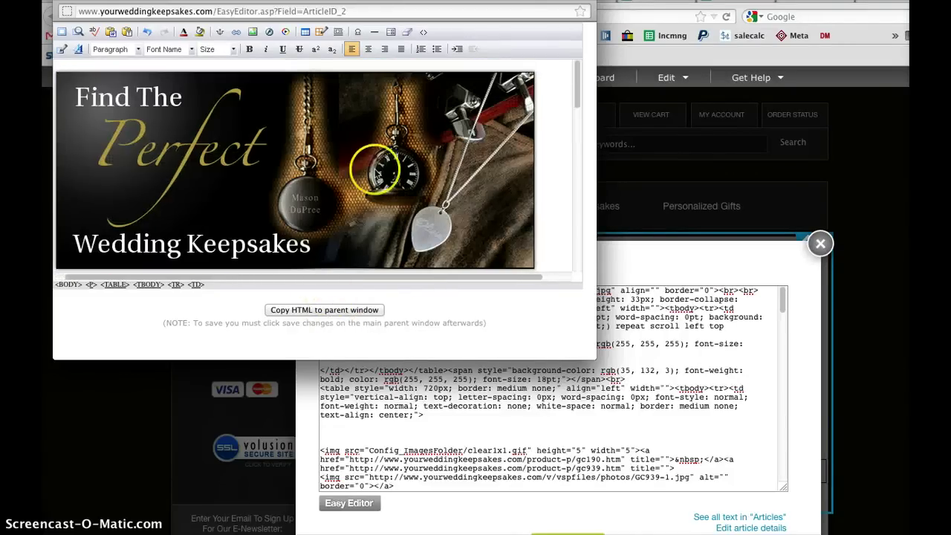
# Step: Clear the text selection and copy the edited HTML back into the Article Editor, closing Easy Editor
pyautogui.scroll(-10, 327, 197)
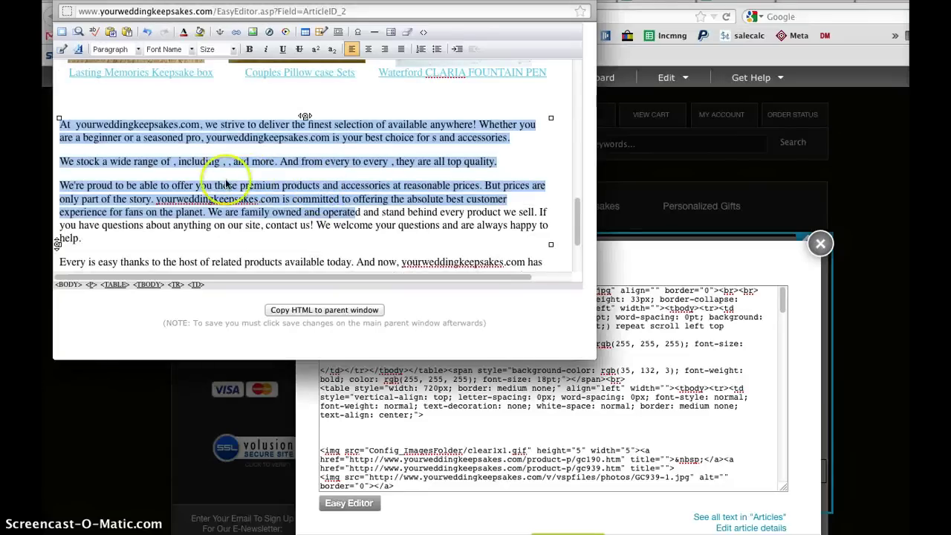
pyautogui.moveTo(96, 118); pyautogui.dragTo(63, 127)
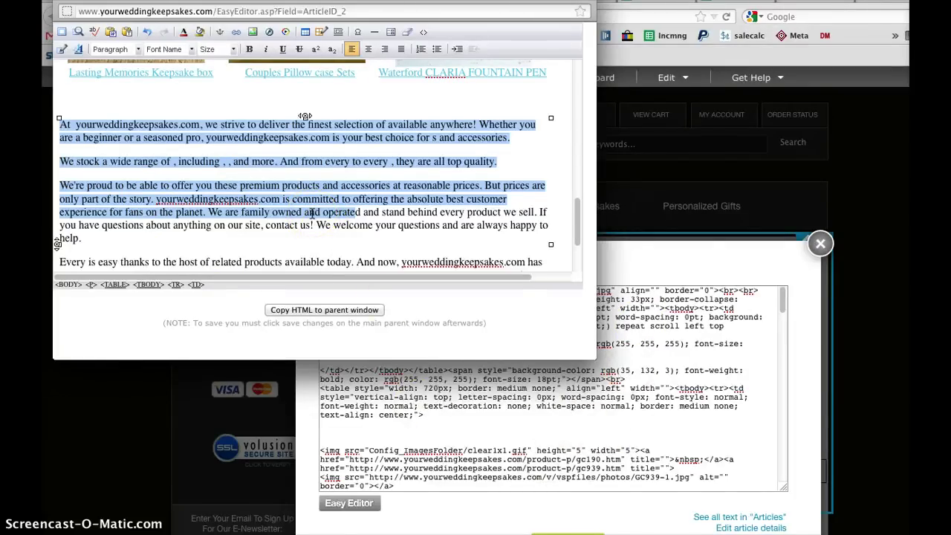
pyautogui.moveTo(311, 213); pyautogui.dragTo(374, 218)
pyautogui.moveTo(374, 217); pyautogui.dragTo(128, 127)
pyautogui.click(128, 128)
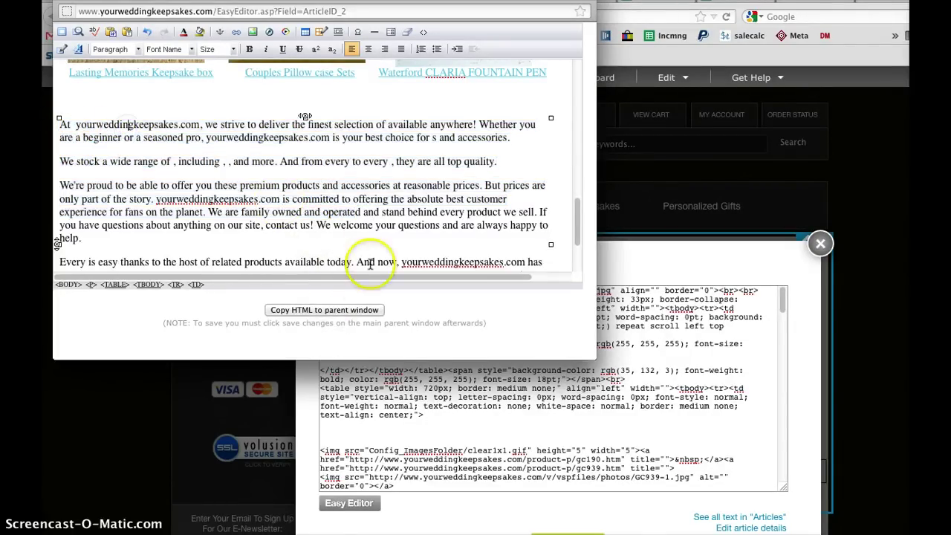
pyautogui.click(315, 310)
pyautogui.click(309, 312)
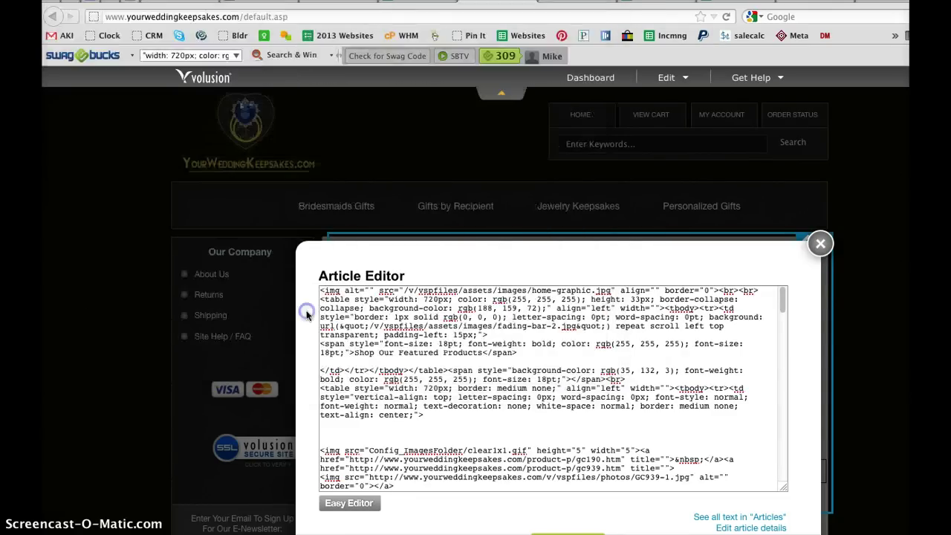
# Step: Select all of the article's HTML source and bring up the TextEdit template documents
pyautogui.click(515, 344)
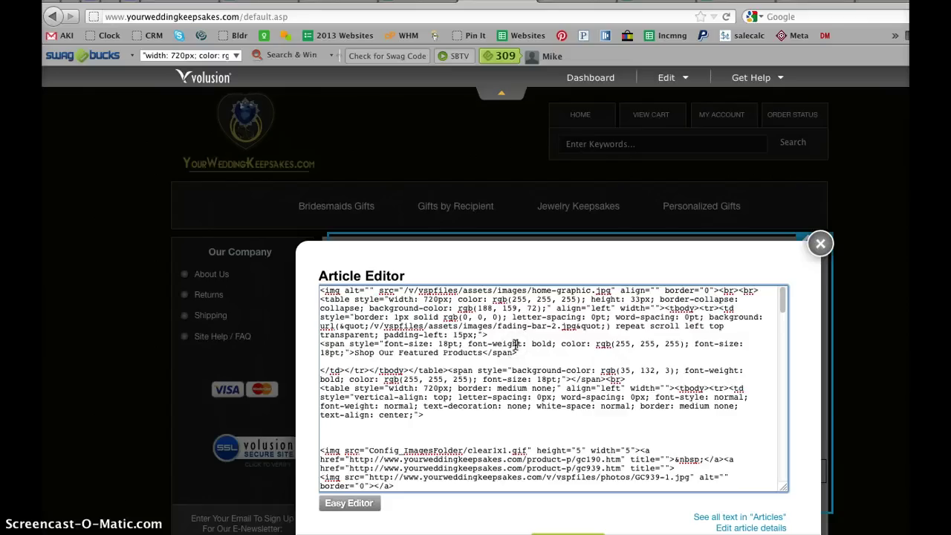
pyautogui.press('super+a')
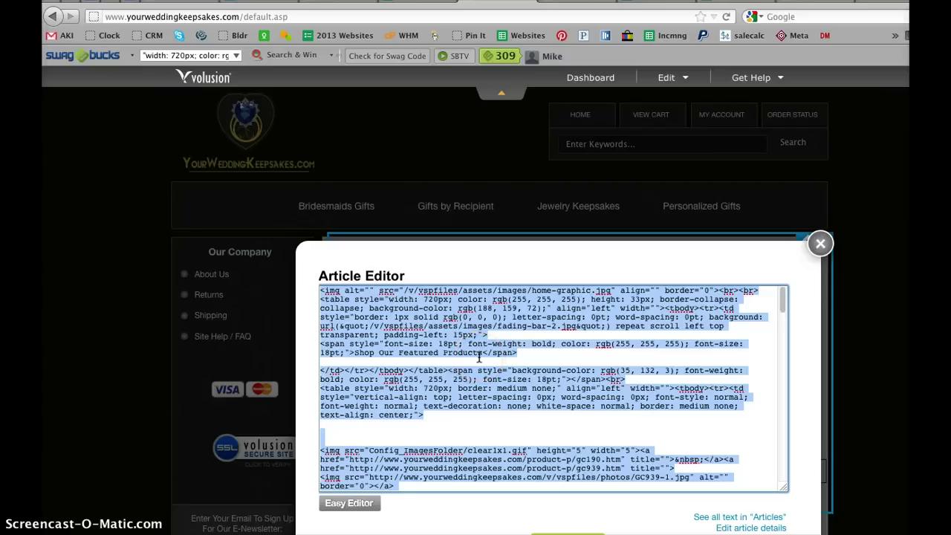
pyautogui.click(341, 524)
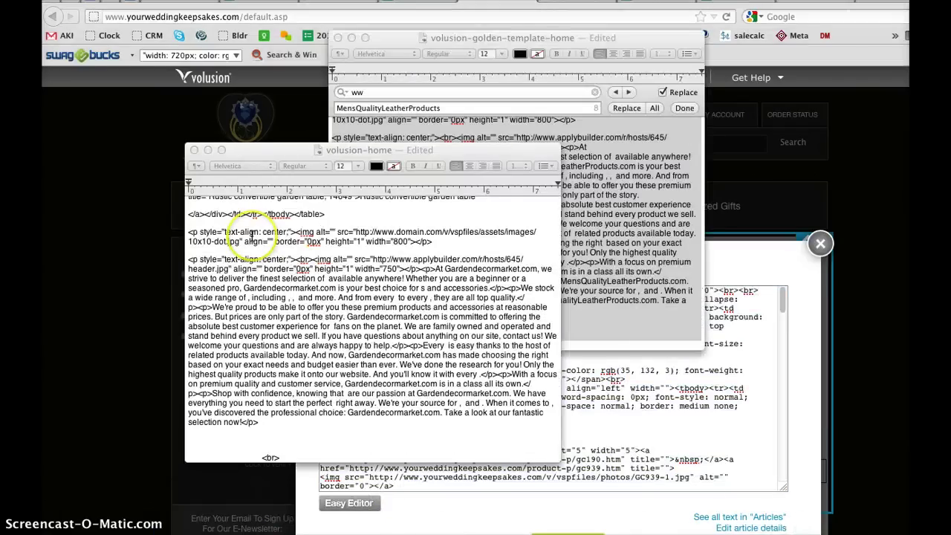
# Step: Paste the copied content into a new scratch TextEdit document, then discard it without saving
pyautogui.click(252, 236)
pyautogui.press('super+n')
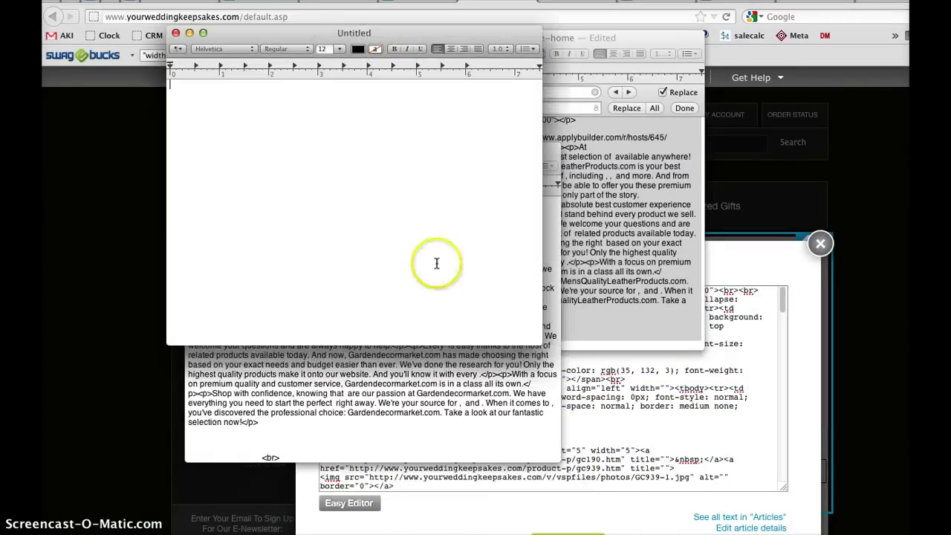
pyautogui.click(325, 196)
pyautogui.press('super+v')
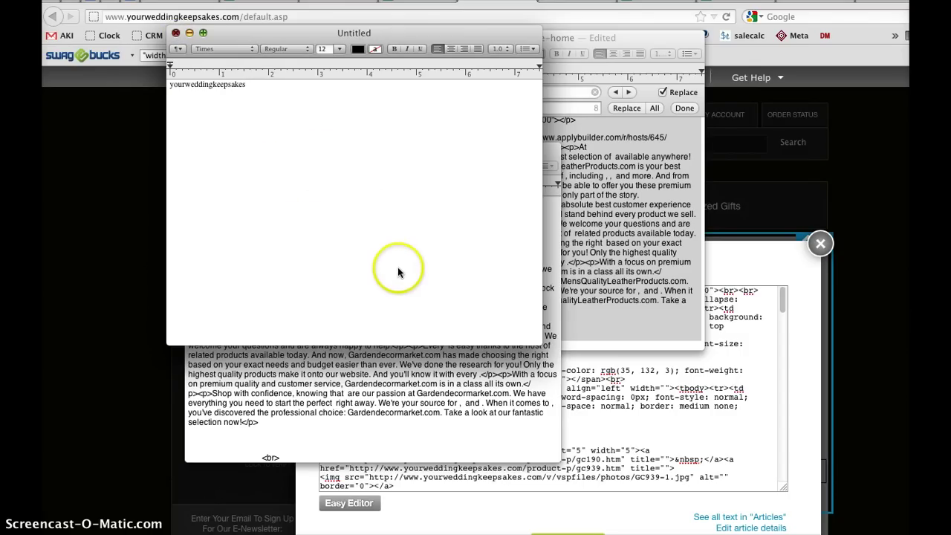
pyautogui.press('super+w')
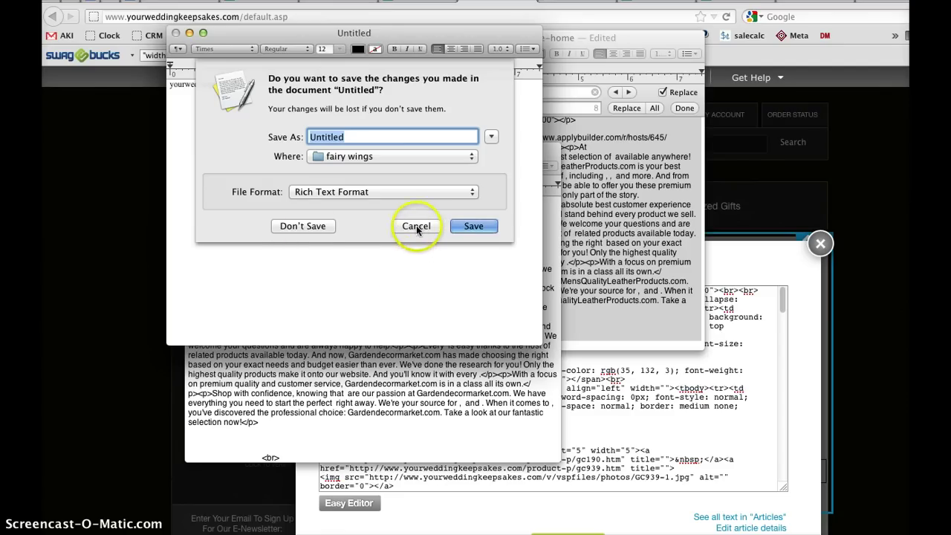
pyautogui.click(302, 226)
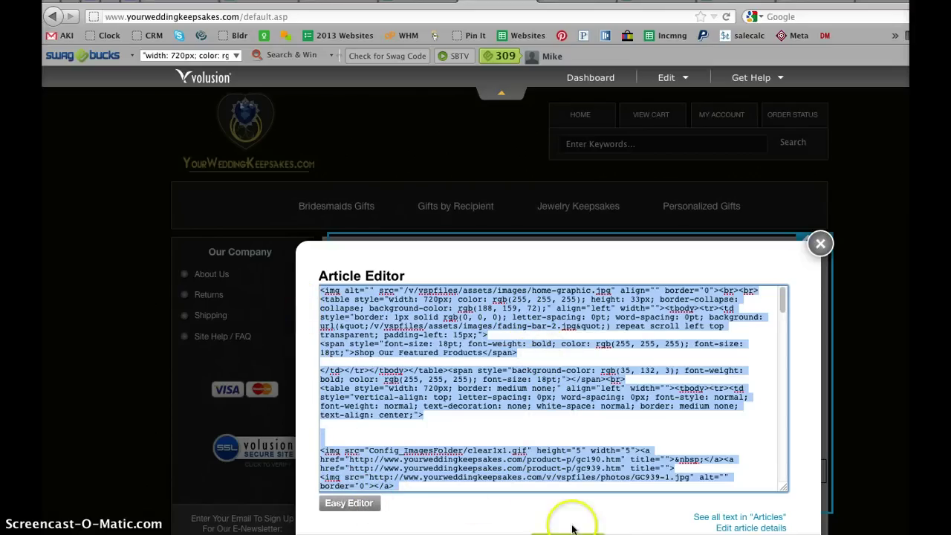
# Step: Save the article's updated HTML and scroll down the refreshed storefront homepage
pyautogui.click(606, 248)
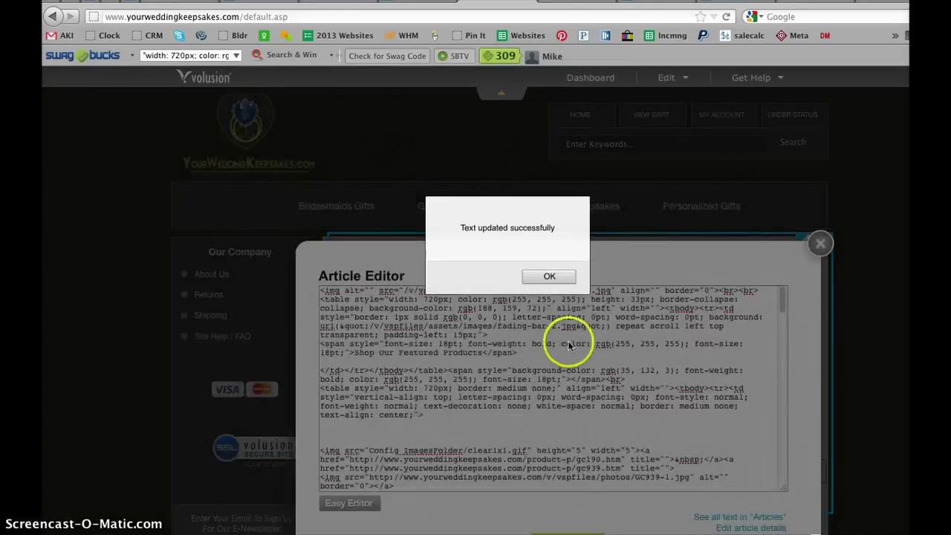
pyautogui.click(549, 277)
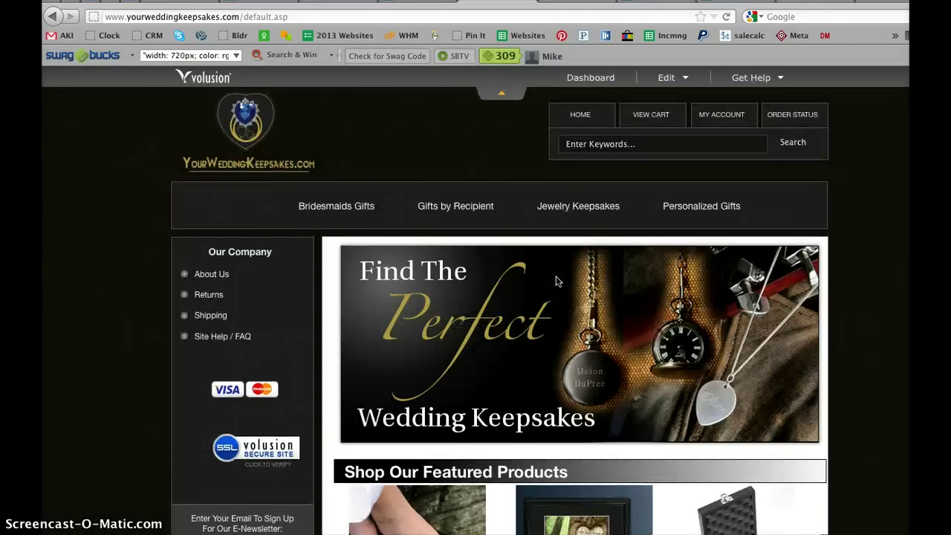
pyautogui.scroll(-5, 598, 375)
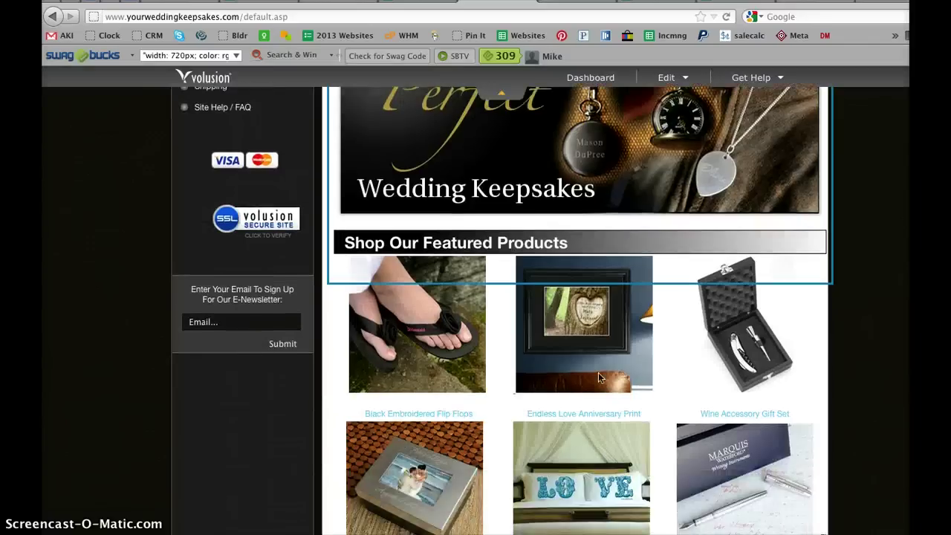
pyautogui.scroll(-1, 597, 377)
# Step: Check the yourweddingkeepsakes.com store name in the homepage text, then return to the admin dashboard
pyautogui.doubleClick(369, 395)
pyautogui.click(598, 437)
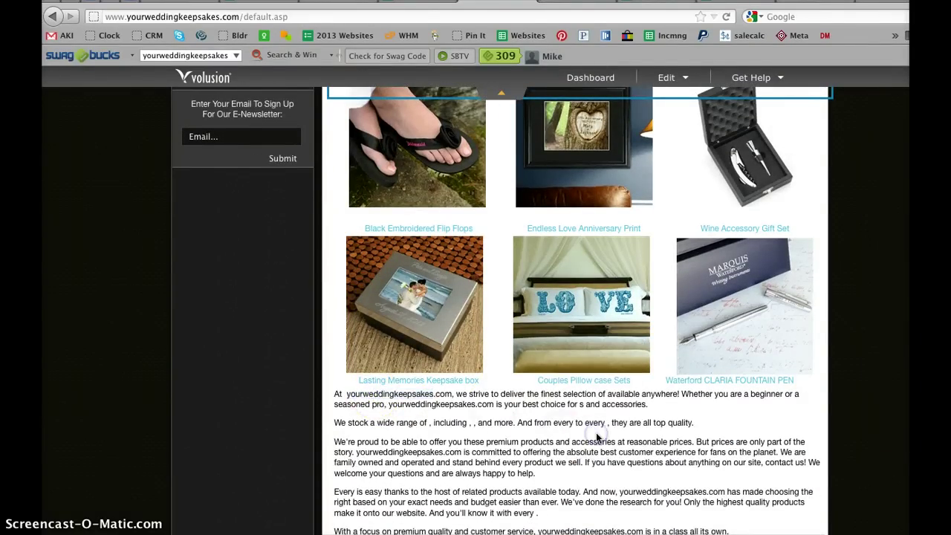
pyautogui.scroll(6, 598, 437)
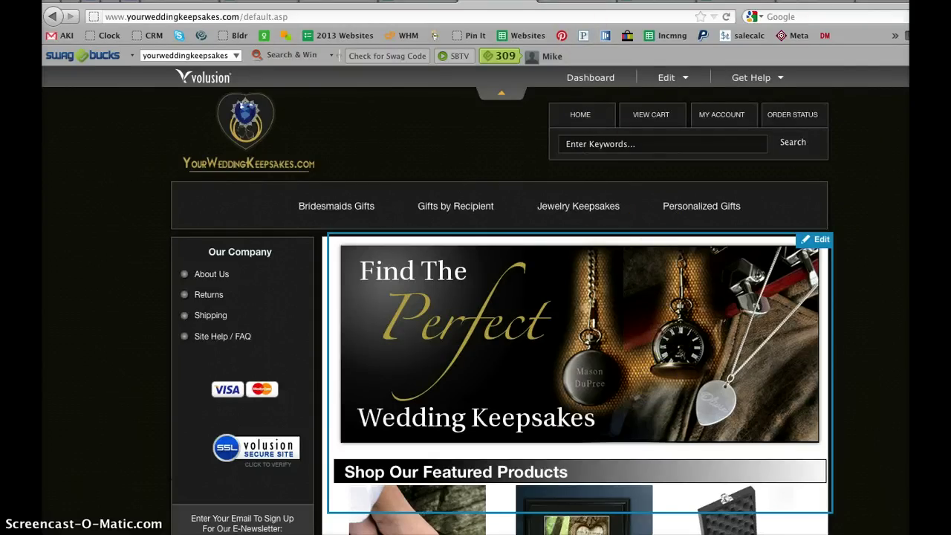
pyautogui.hotkey('ctrl', 'Tab')
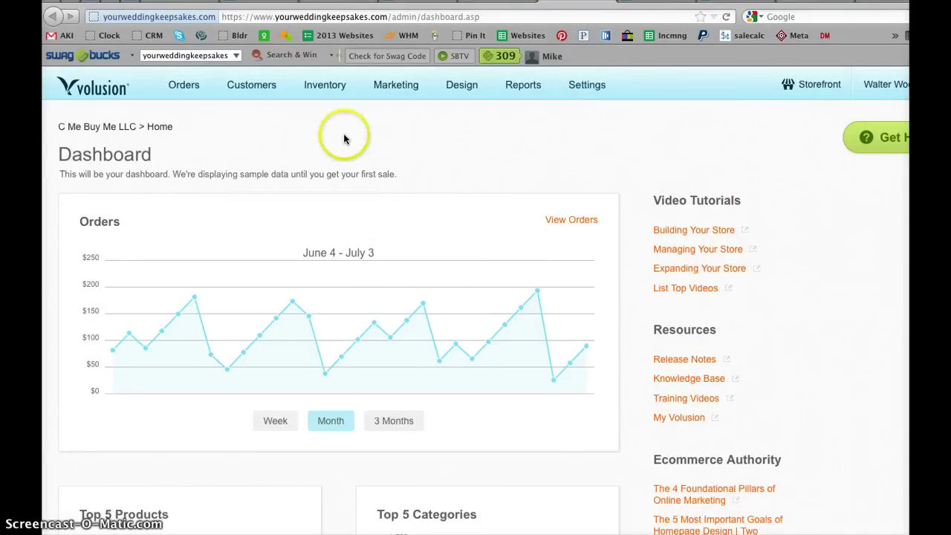
# Step: Go to Inventory > Categories to list Main Menu categories like Bridesmaids Gifts and Jewelry Keepsakes
pyautogui.moveTo(320, 89)
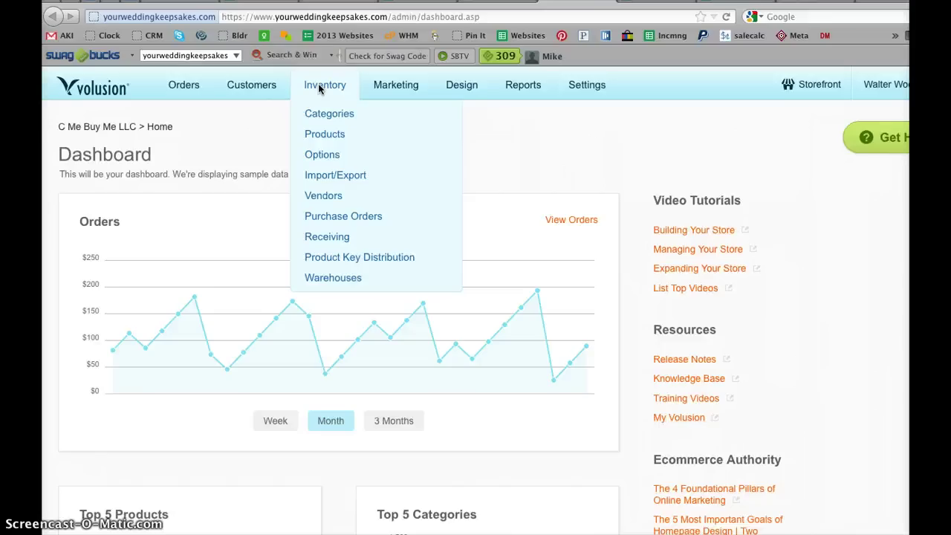
pyautogui.click(320, 89)
pyautogui.click(329, 119)
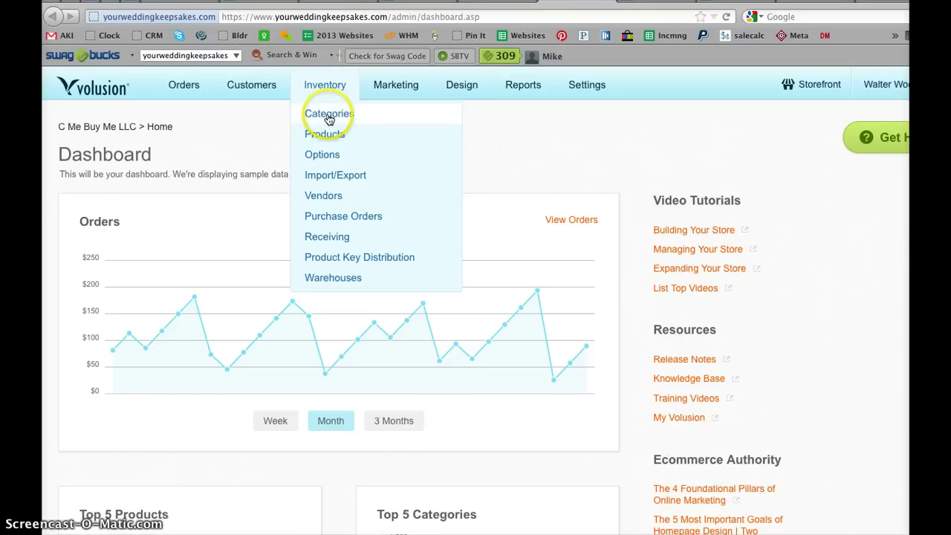
pyautogui.click(329, 119)
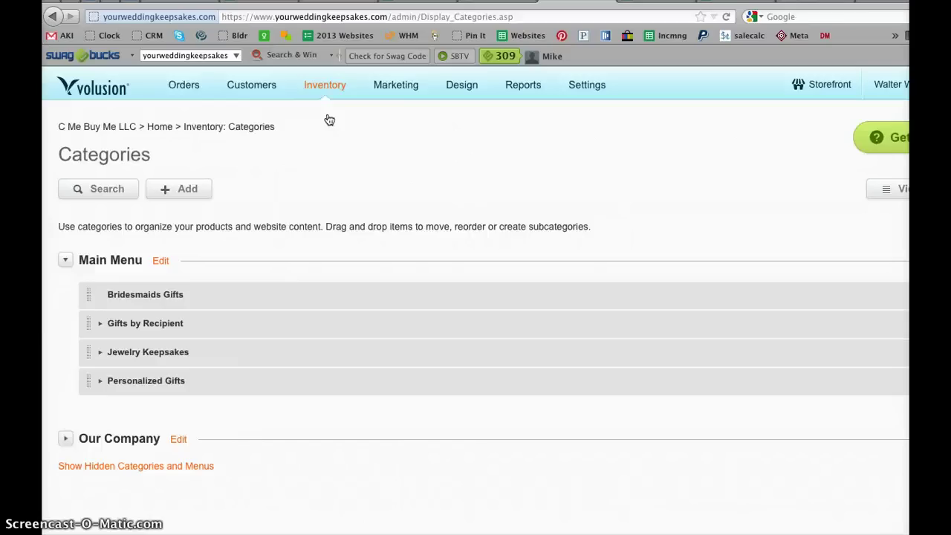
pyautogui.moveTo(324, 97)
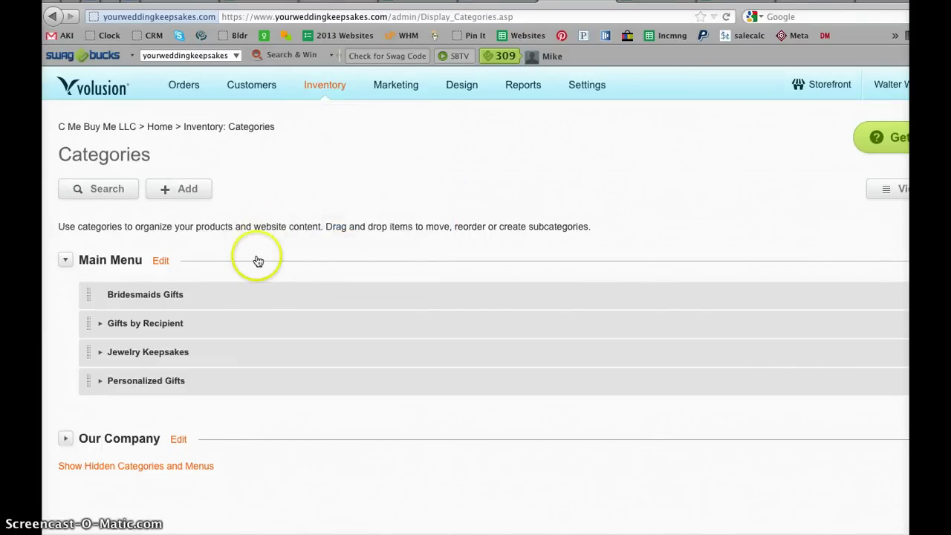
# Step: Drag Bridesmaids Gifts under Gifts by Recipient and expand it to show its subcategories
pyautogui.moveTo(201, 297)
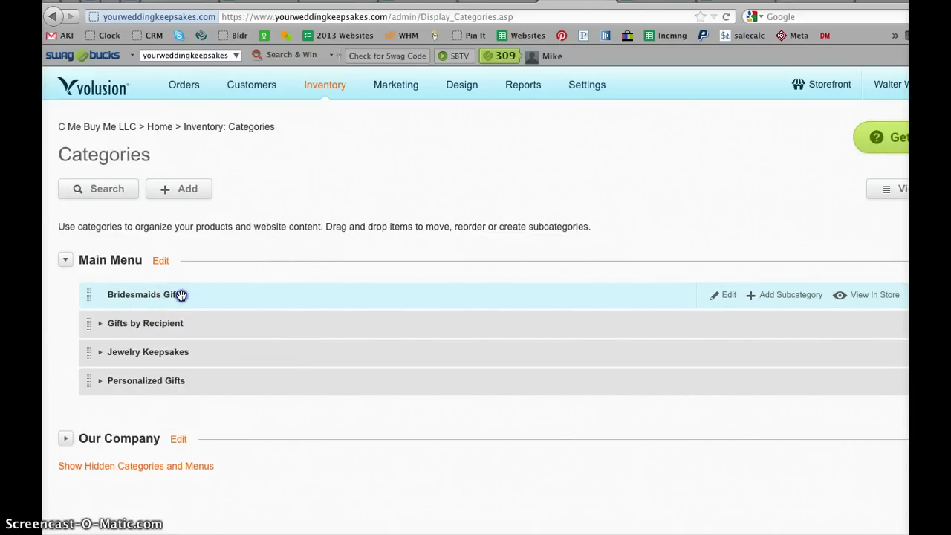
pyautogui.moveTo(180, 297); pyautogui.dragTo(220, 326)
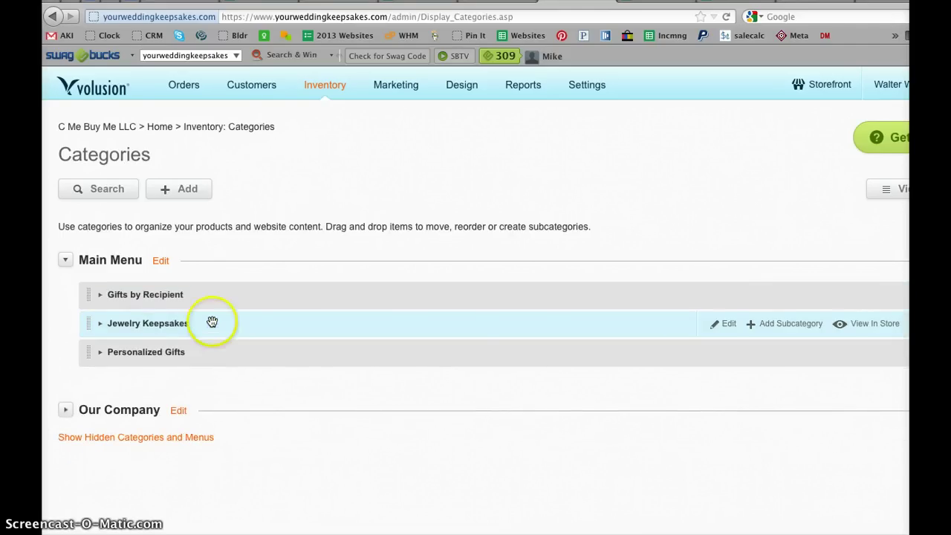
pyautogui.click(100, 295)
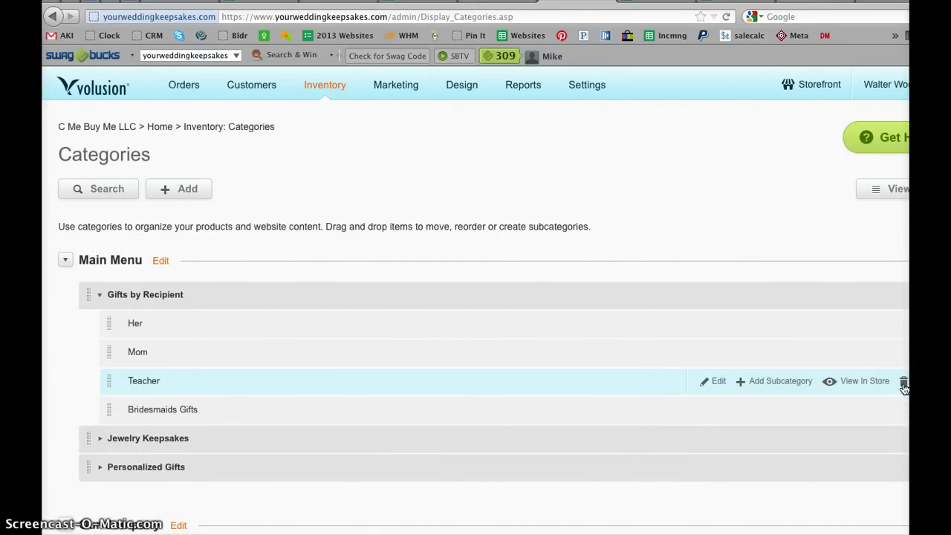
# Step: Delete the Teacher subcategory with Yes, Delete, then re-expand Gifts by Recipient
pyautogui.click(903, 384)
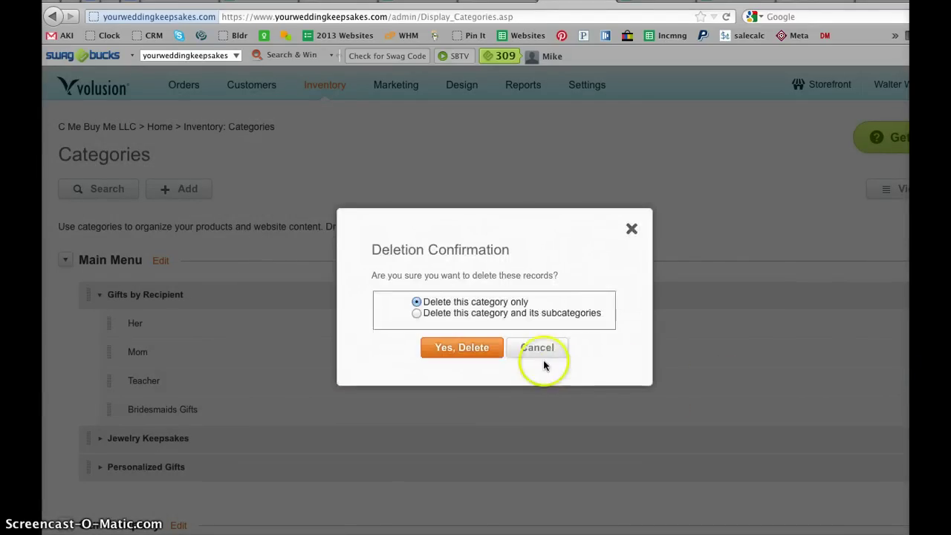
pyautogui.click(465, 355)
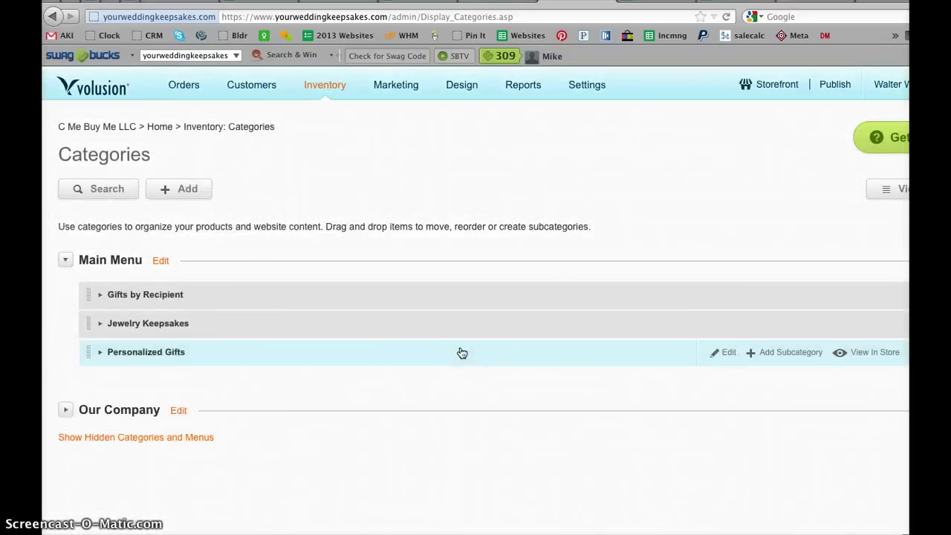
pyautogui.click(171, 301)
pyautogui.click(99, 298)
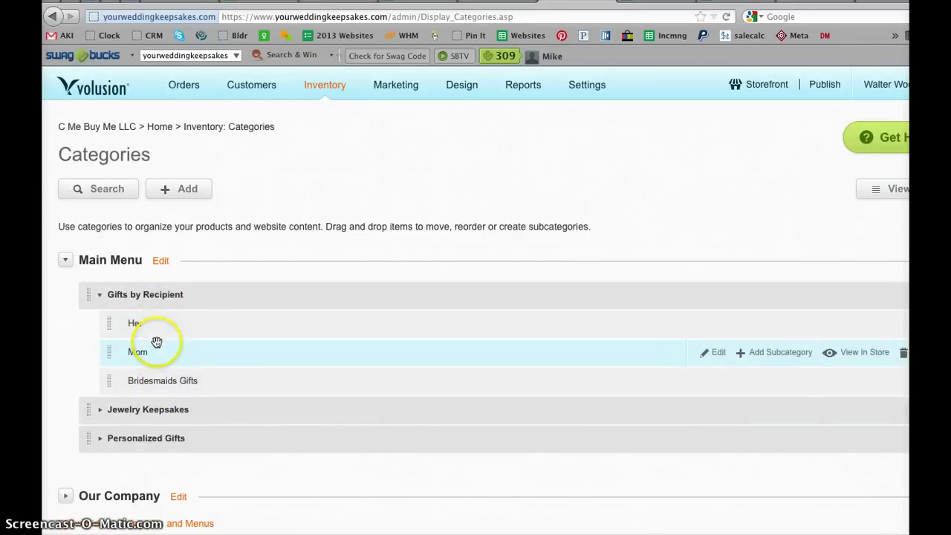
pyautogui.click(159, 298)
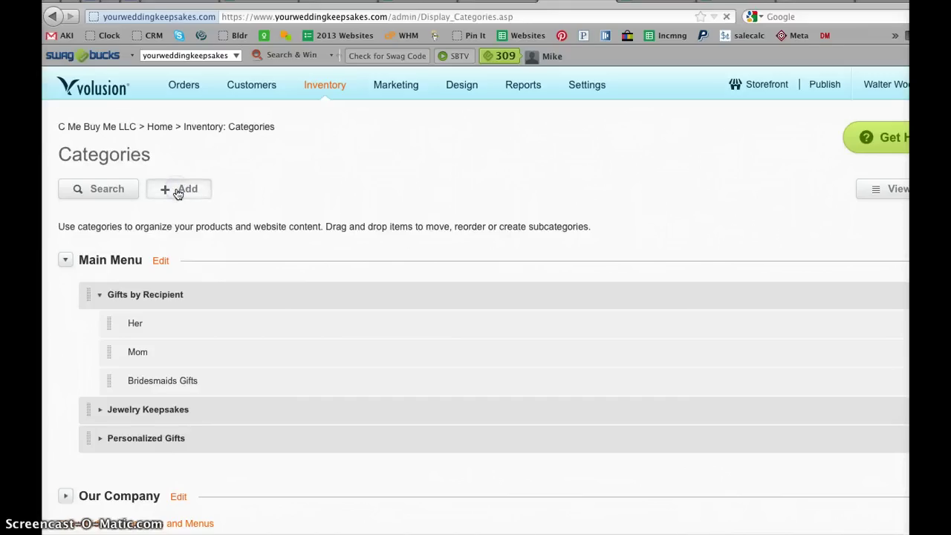
# Step: Add a new Groomsman category with Gifts by Recipient as its parent and save it
pyautogui.click(179, 191)
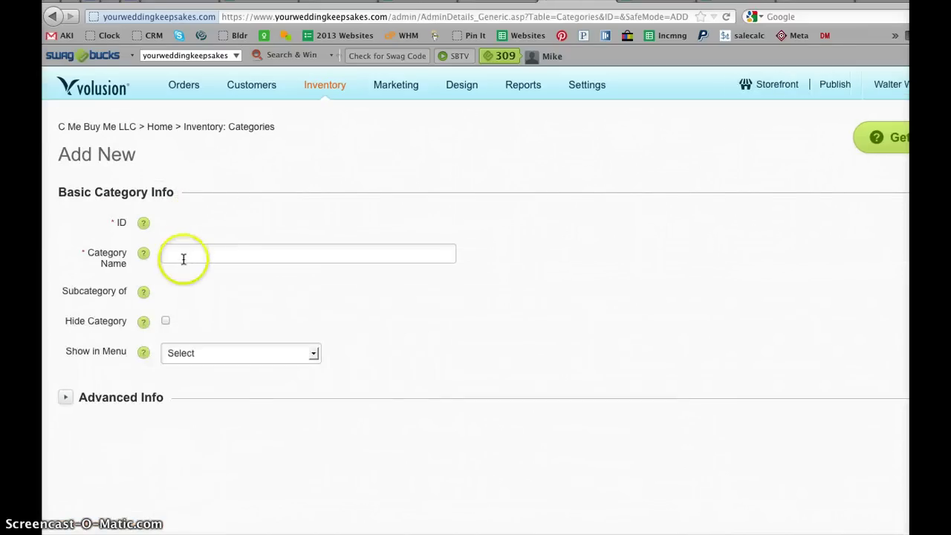
pyautogui.click(181, 253)
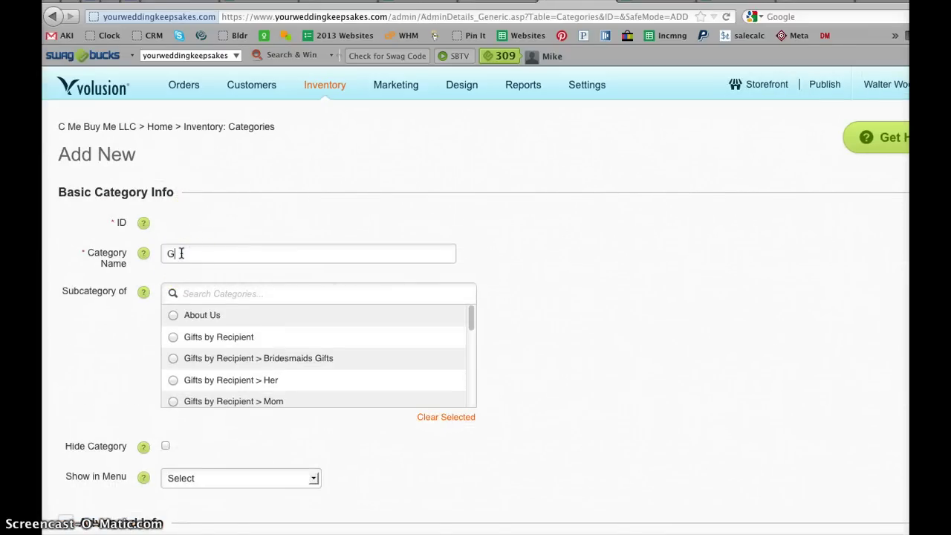
pyautogui.write('G')
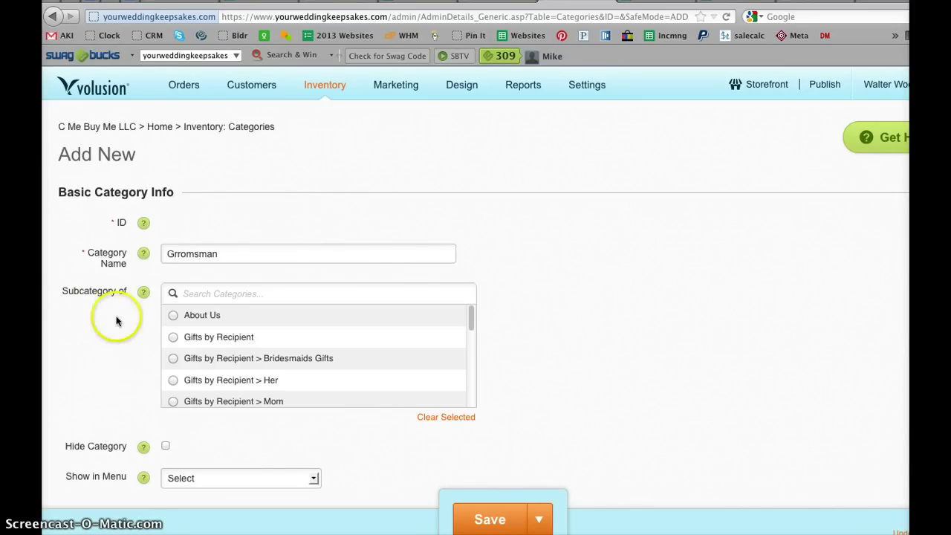
pyautogui.click(63, 291)
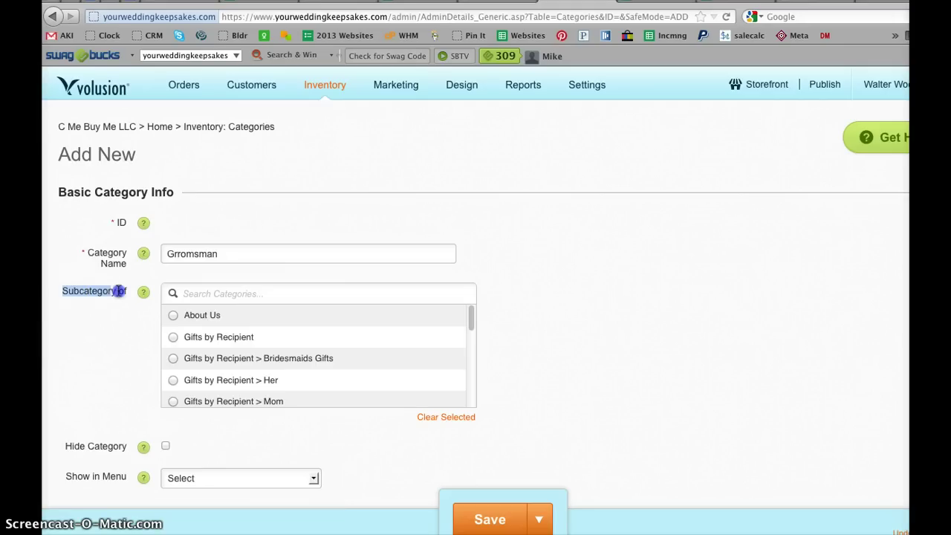
pyautogui.click(182, 293)
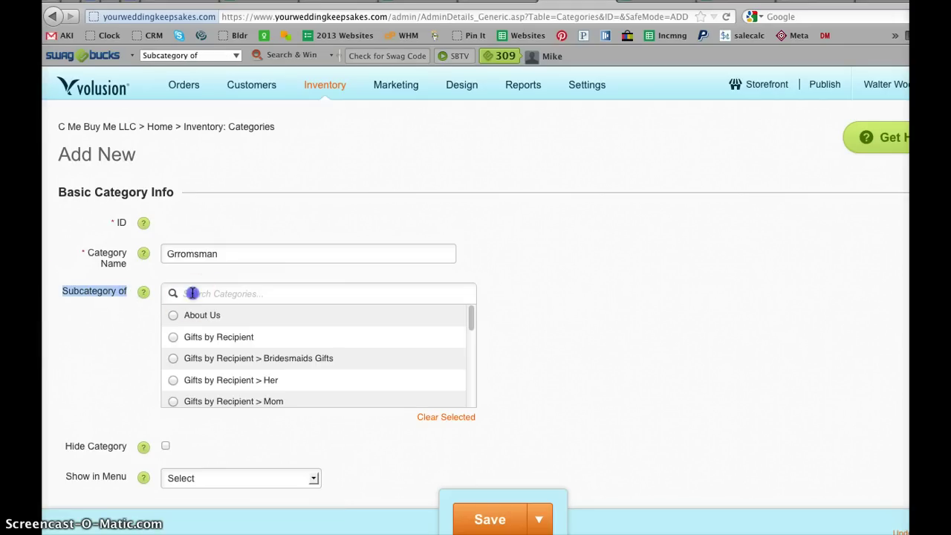
pyautogui.click(172, 339)
pyautogui.scroll(-3, 138, 369)
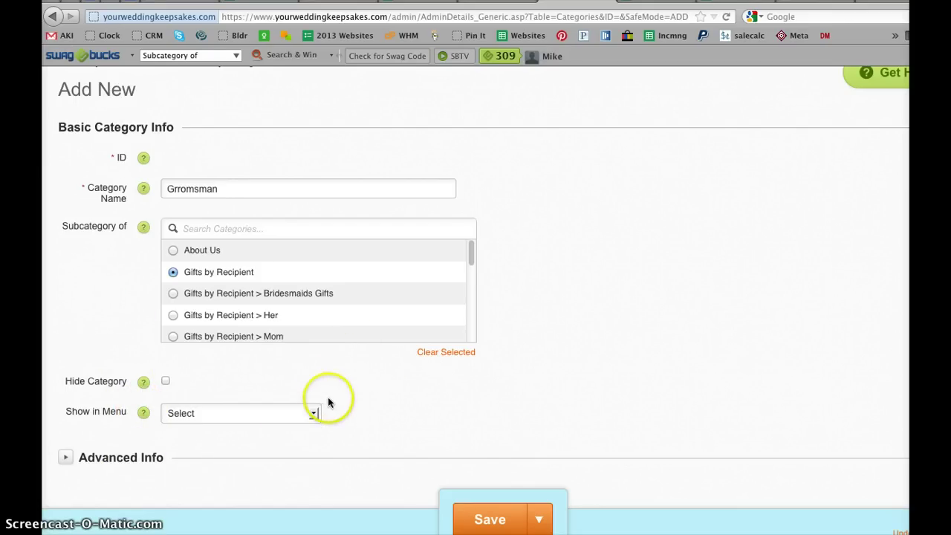
pyautogui.click(490, 524)
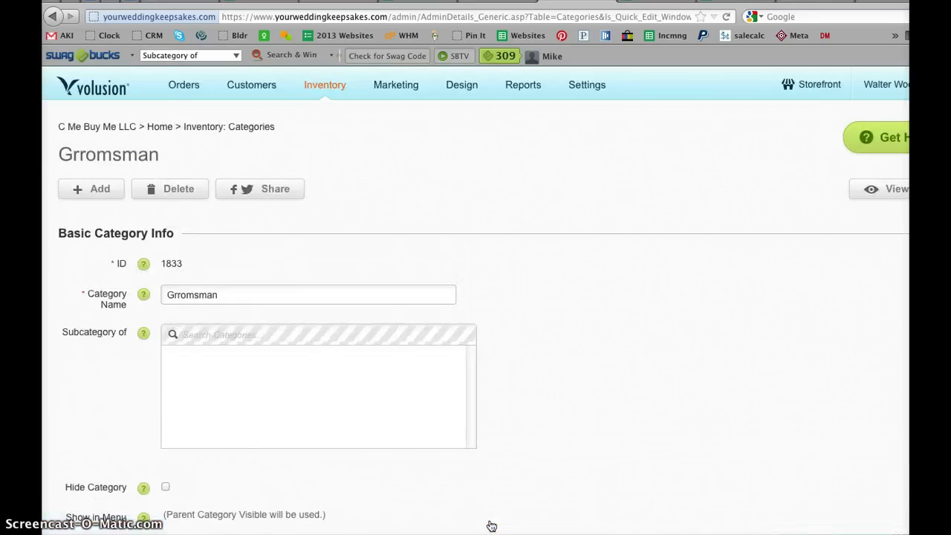
# Step: Remove the extra letter from the Groomsman name and save the correction
pyautogui.click(181, 295)
pyautogui.press('BackSpace')
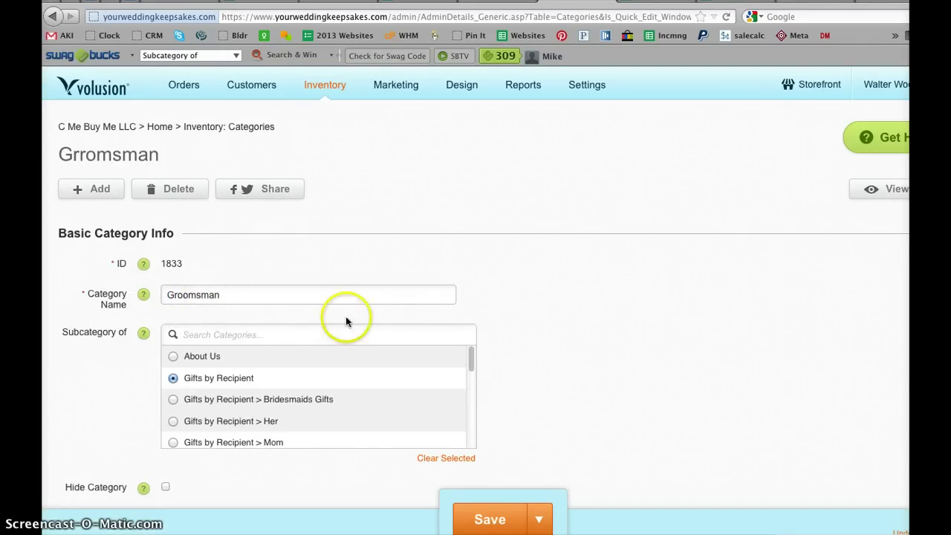
pyautogui.click(486, 519)
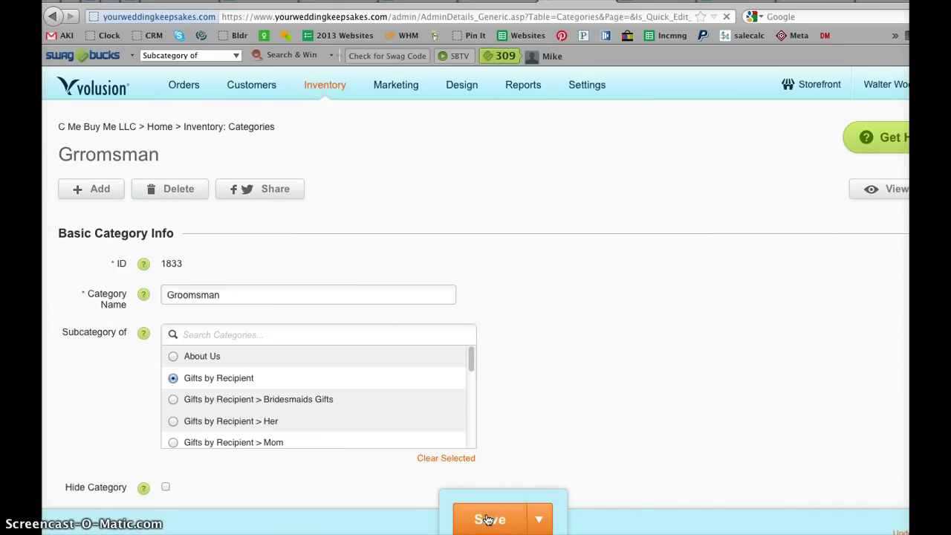
pyautogui.click(385, 351)
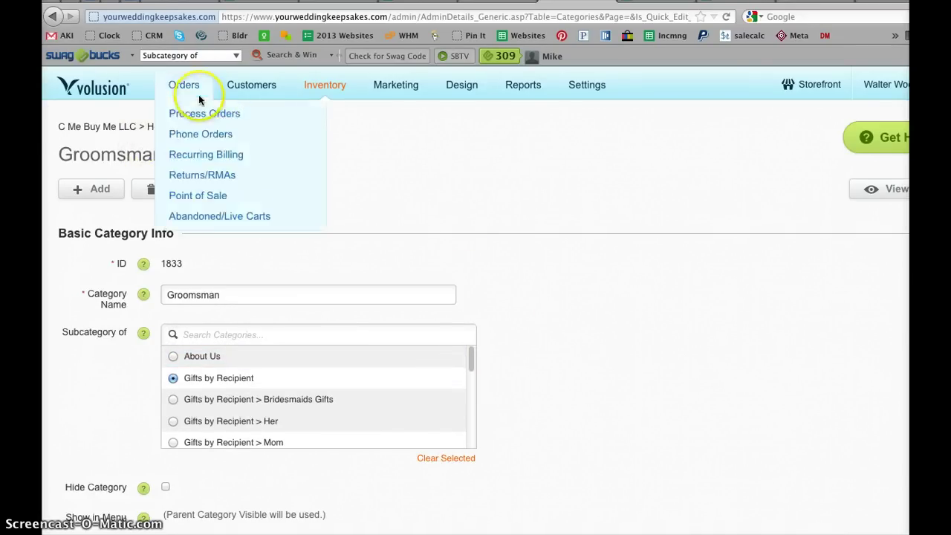
# Step: Expand Gifts by Recipient and drag Bridesmaids Gifts above Her, ordering Groomsman, Bridesmaids Gifts, Her, Mom
pyautogui.moveTo(329, 91)
pyautogui.click(331, 115)
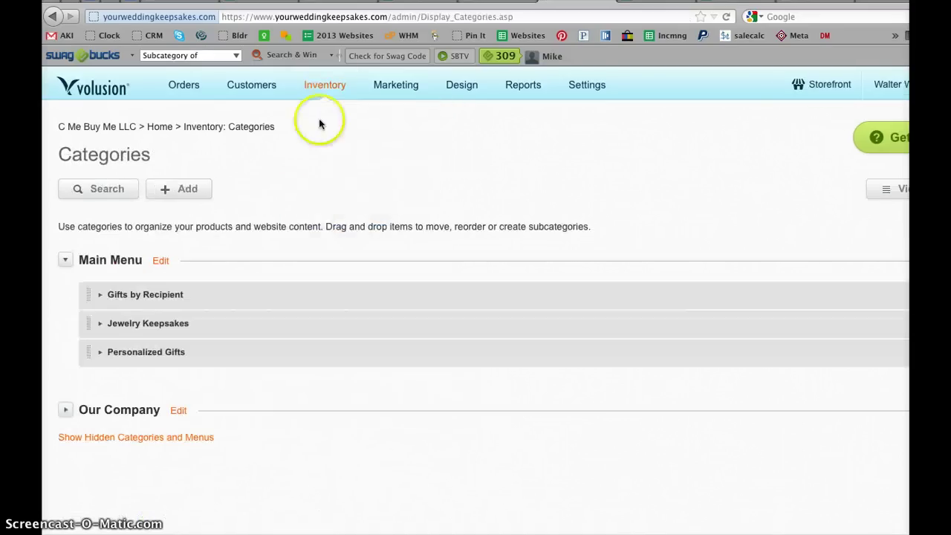
pyautogui.click(100, 296)
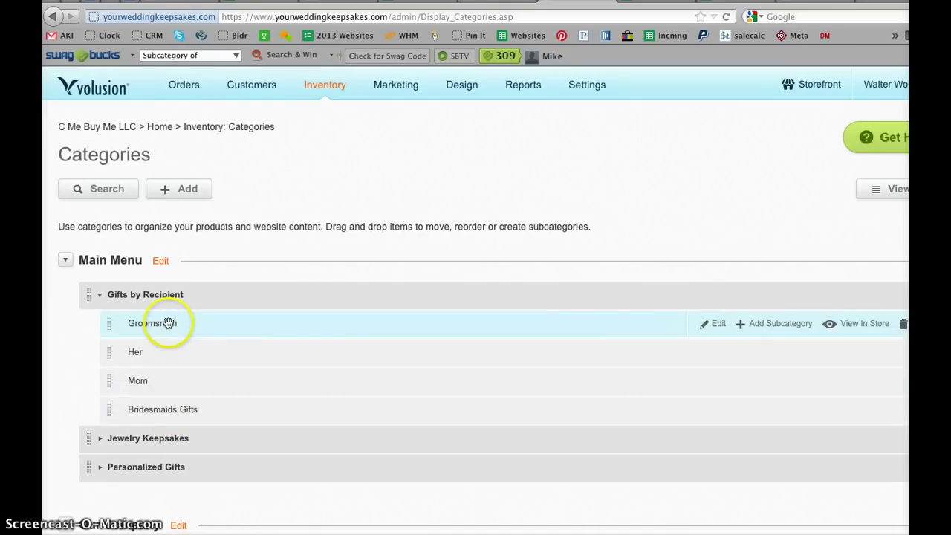
pyautogui.moveTo(194, 411); pyautogui.dragTo(188, 349)
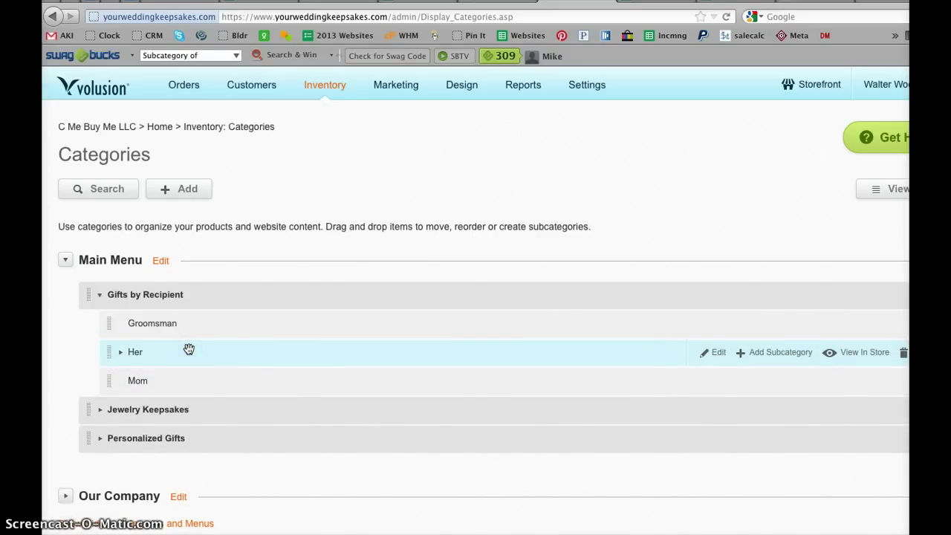
pyautogui.click(148, 355)
pyautogui.click(118, 355)
pyautogui.moveTo(176, 386); pyautogui.dragTo(188, 341)
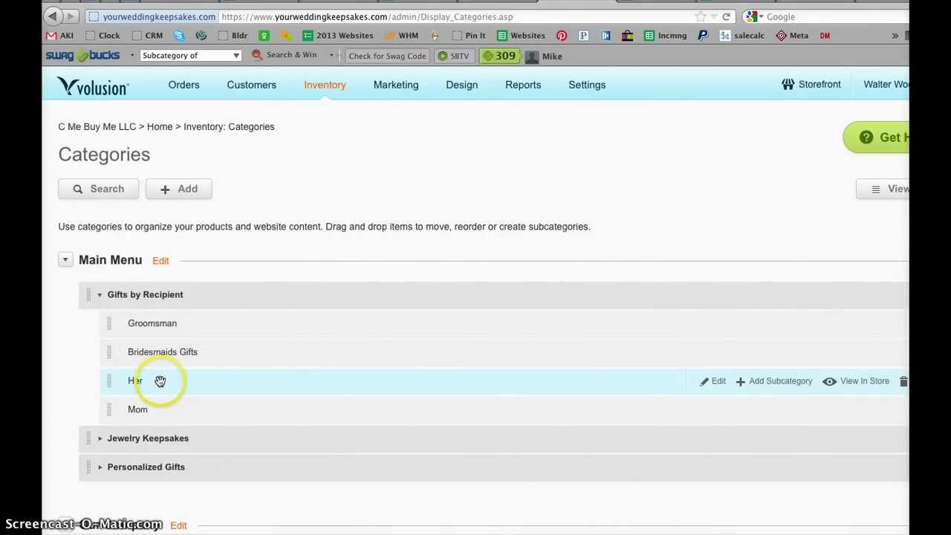
pyautogui.moveTo(161, 382); pyautogui.dragTo(193, 380)
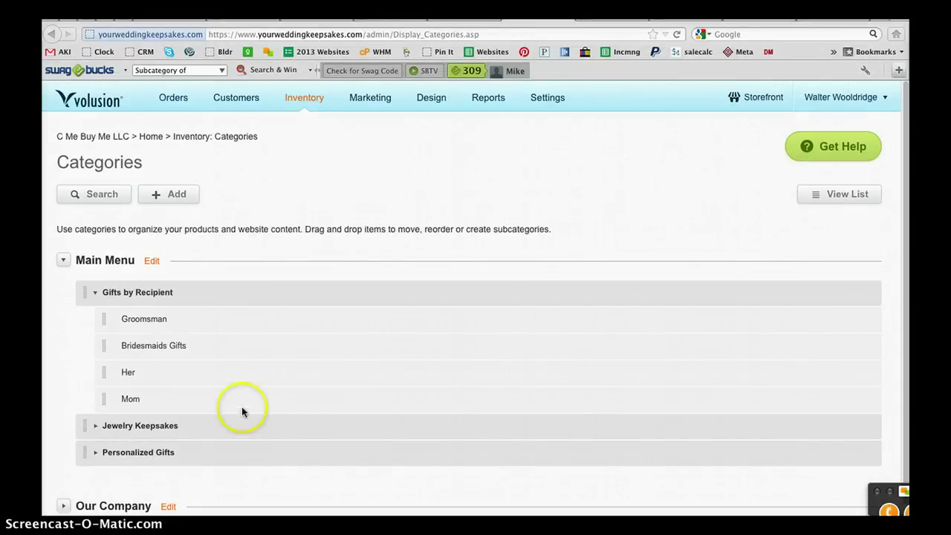
# Step: Rename category 1832 from Mom to Parents and save it
pyautogui.click(191, 398)
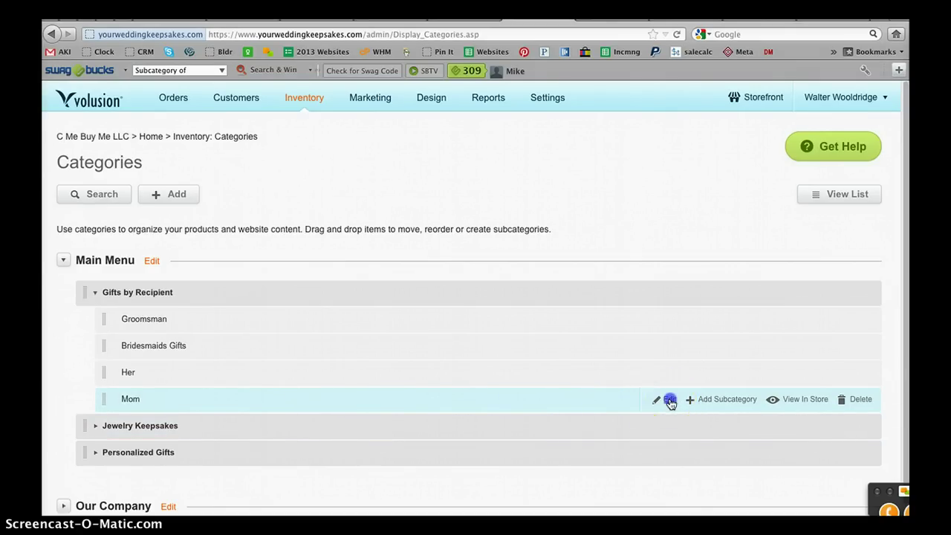
pyautogui.click(670, 400)
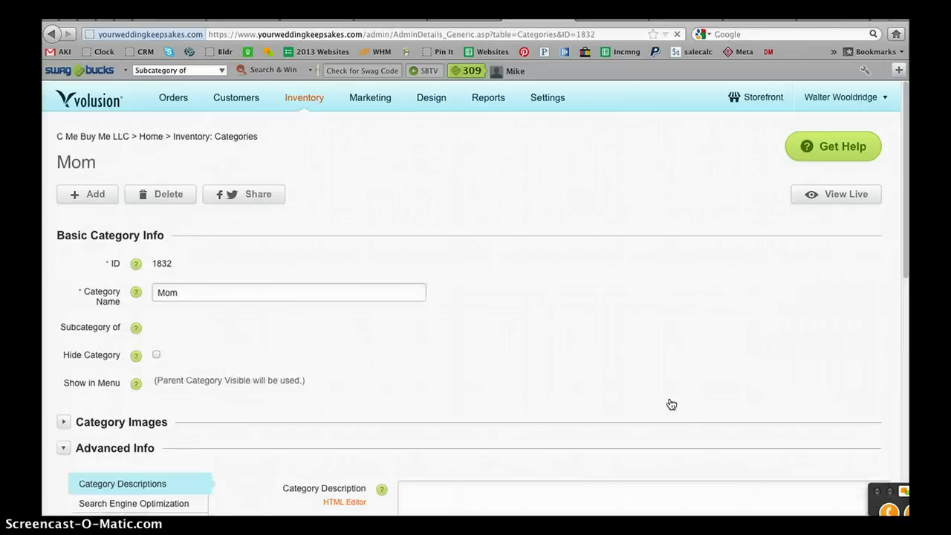
pyautogui.click(340, 282)
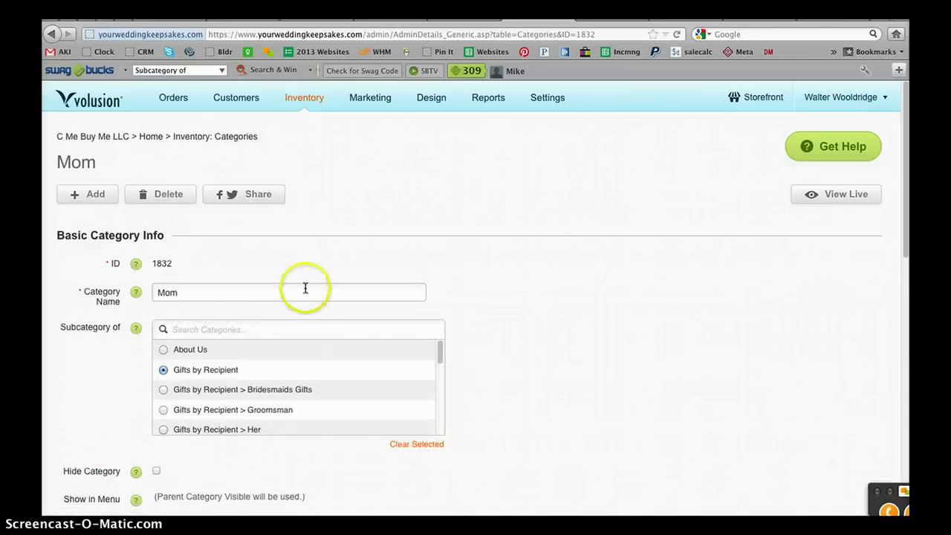
pyautogui.doubleClick(165, 292)
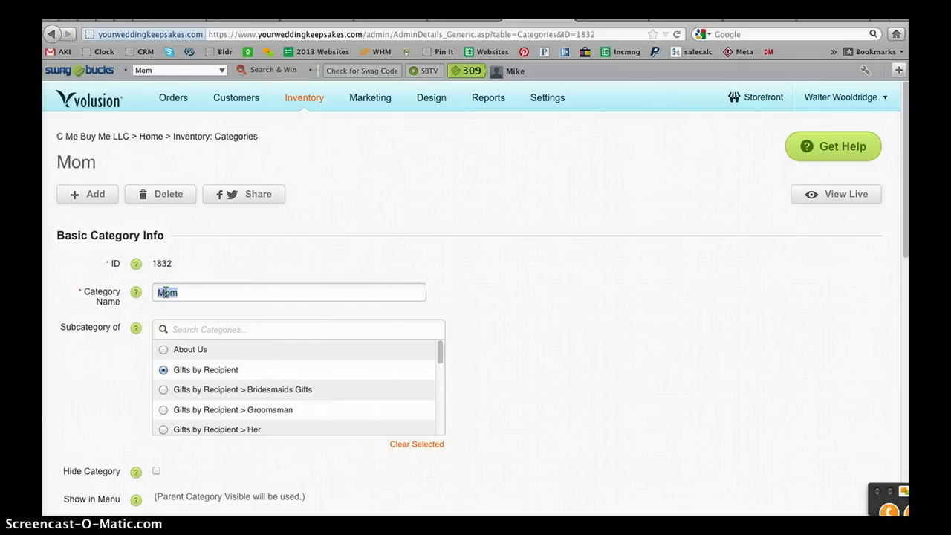
pyautogui.write('Parents')
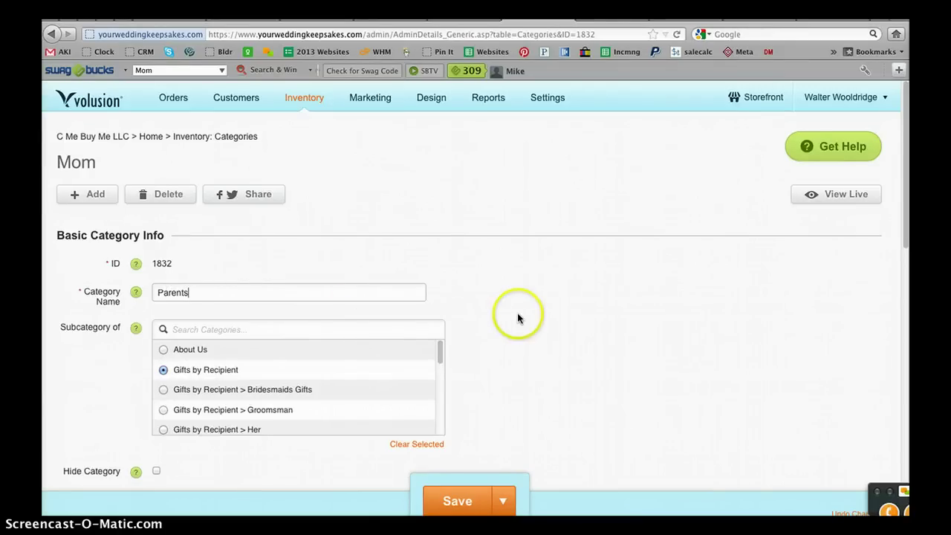
pyautogui.scroll(-2, 517, 318)
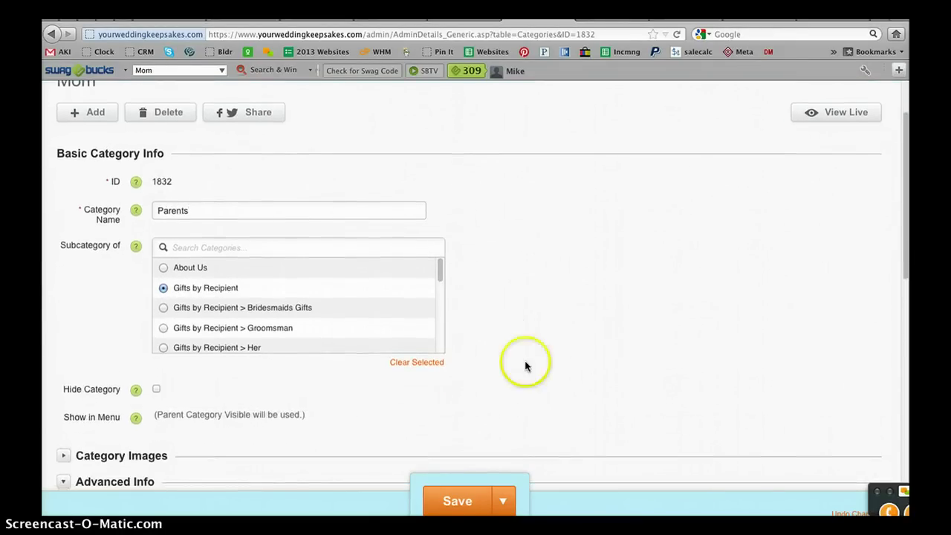
pyautogui.click(469, 503)
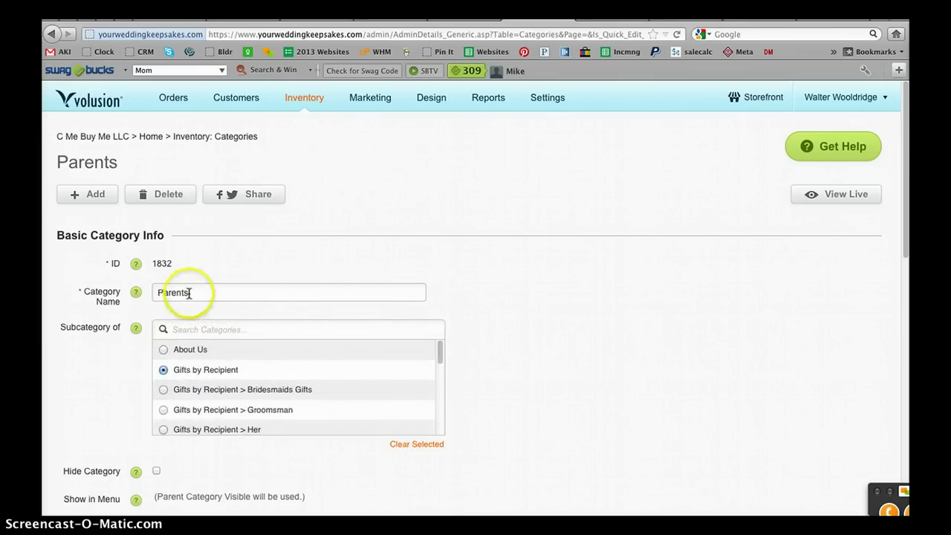
# Step: Go back to Inventory > Categories to view the Main Menu category list
pyautogui.moveTo(301, 101)
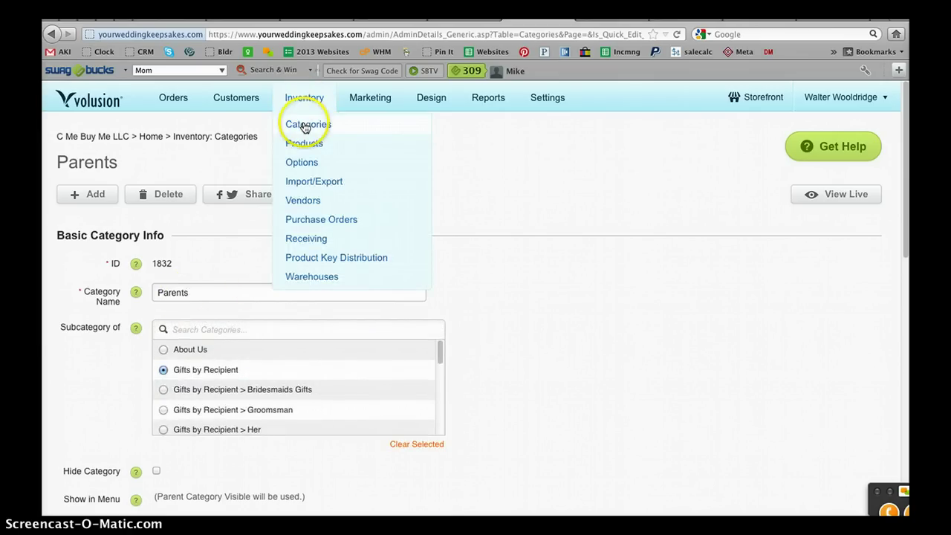
pyautogui.click(305, 127)
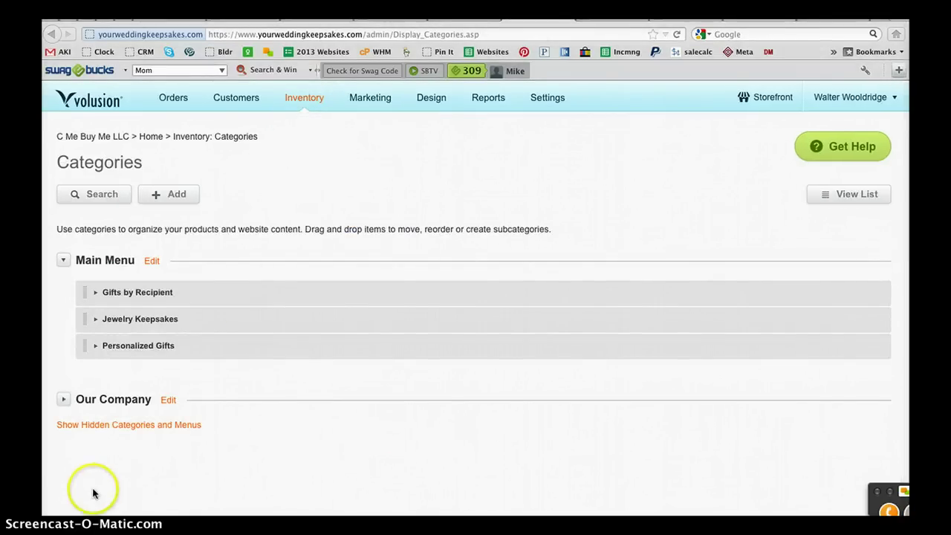
pyautogui.click(395, 217)
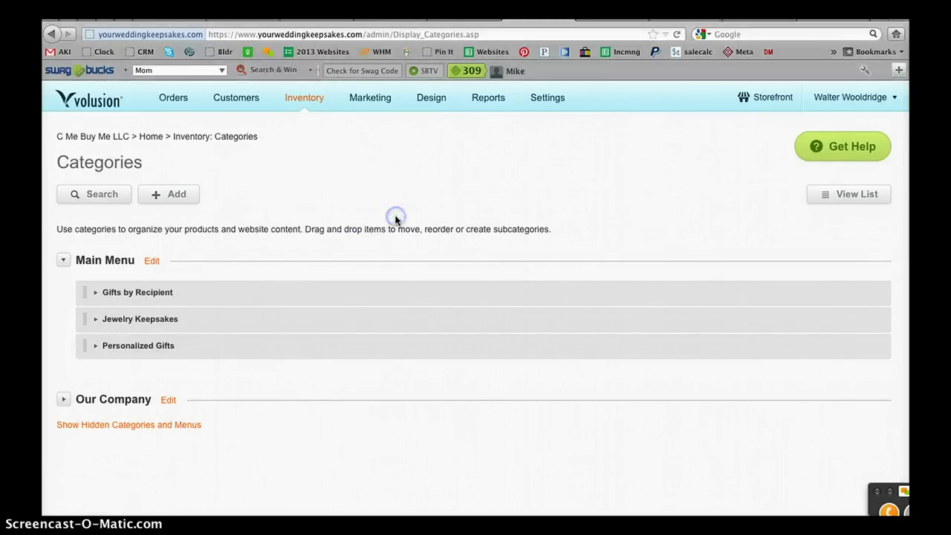
pyautogui.moveTo(190, 290)
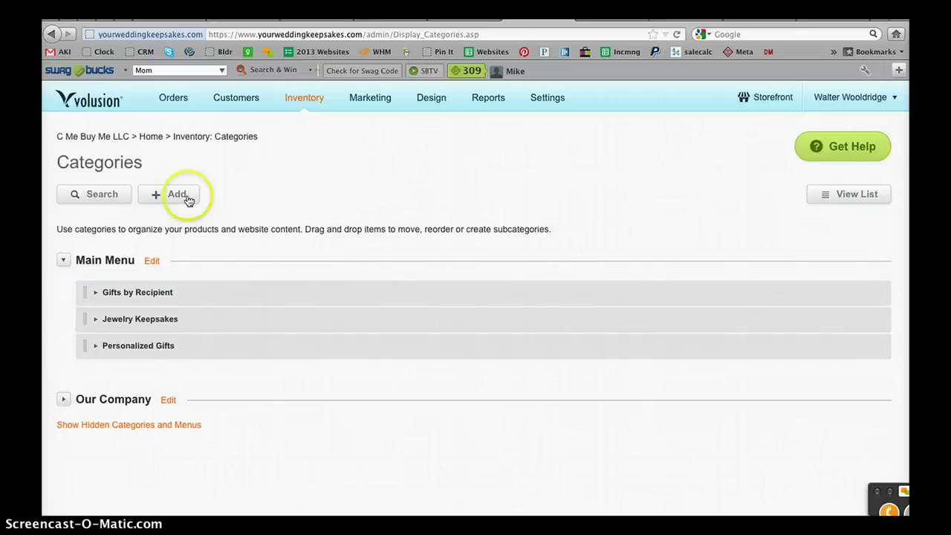
pyautogui.moveTo(668, 292)
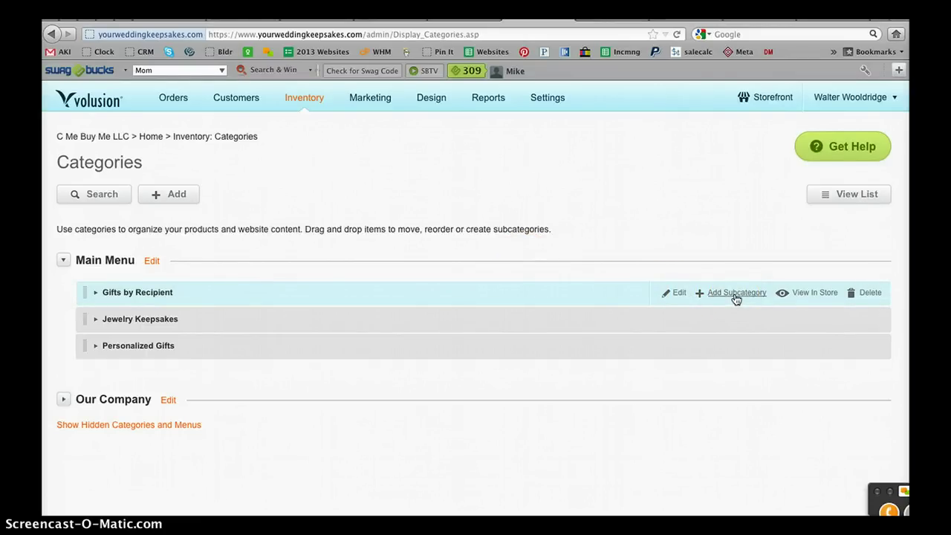
pyautogui.moveTo(735, 297); pyautogui.dragTo(588, 318)
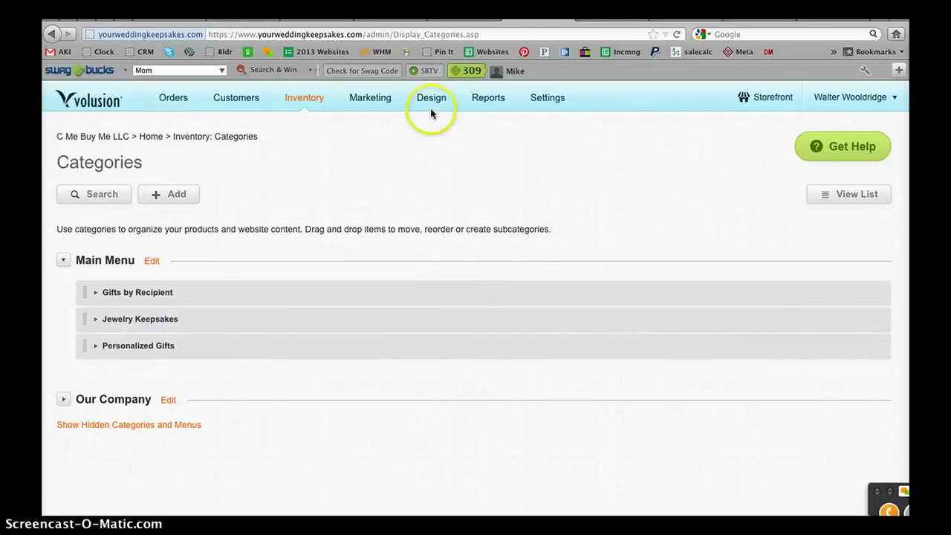
# Step: Open Inventory > Products and disable inline editing on the Categories column
pyautogui.moveTo(377, 110)
pyautogui.moveTo(307, 100)
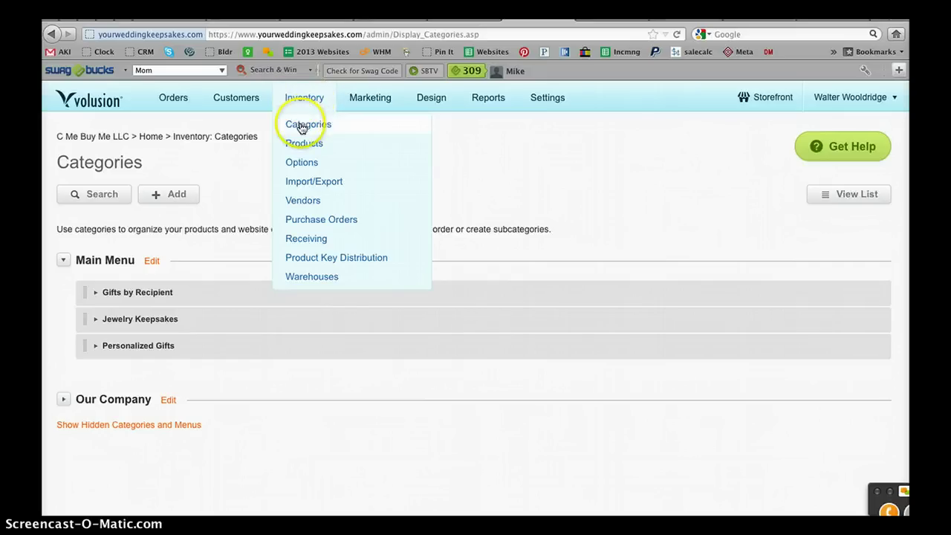
pyautogui.click(304, 146)
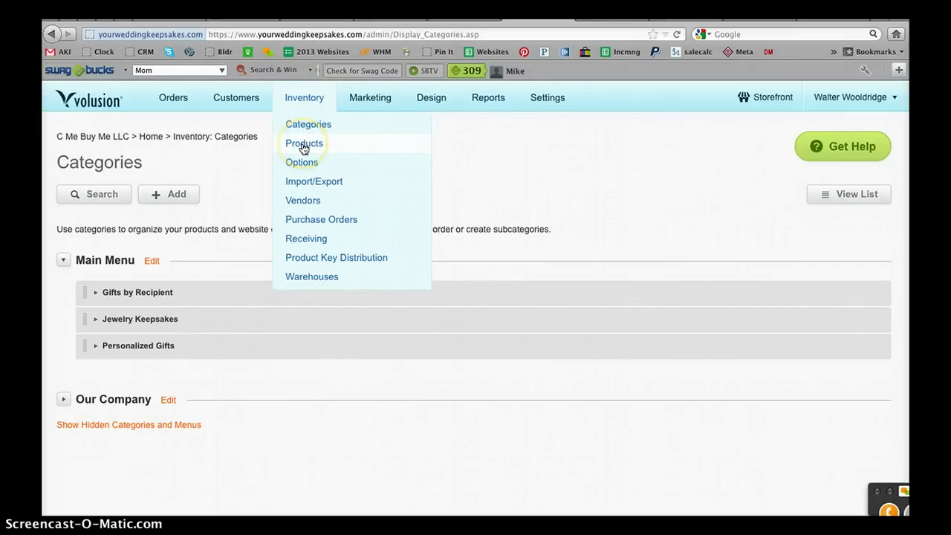
pyautogui.click(306, 147)
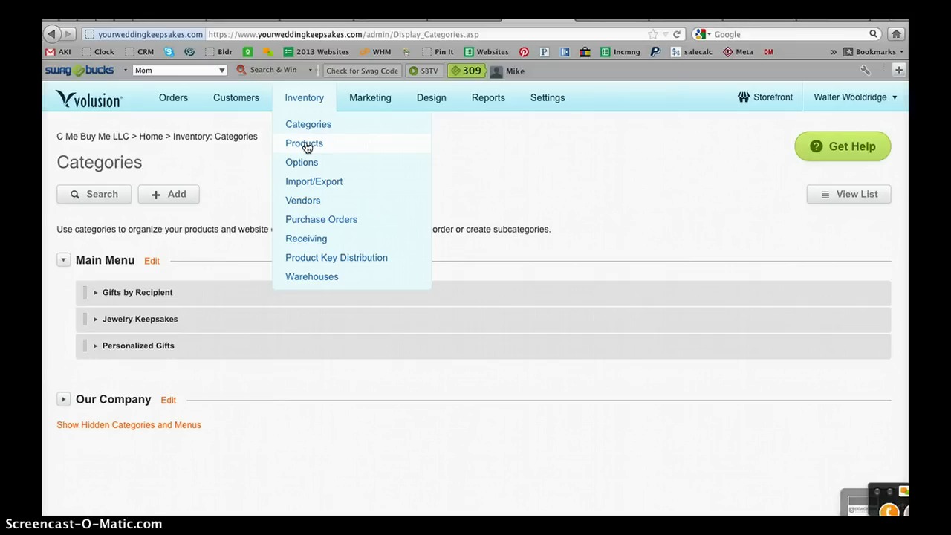
pyautogui.click(304, 107)
pyautogui.click(305, 145)
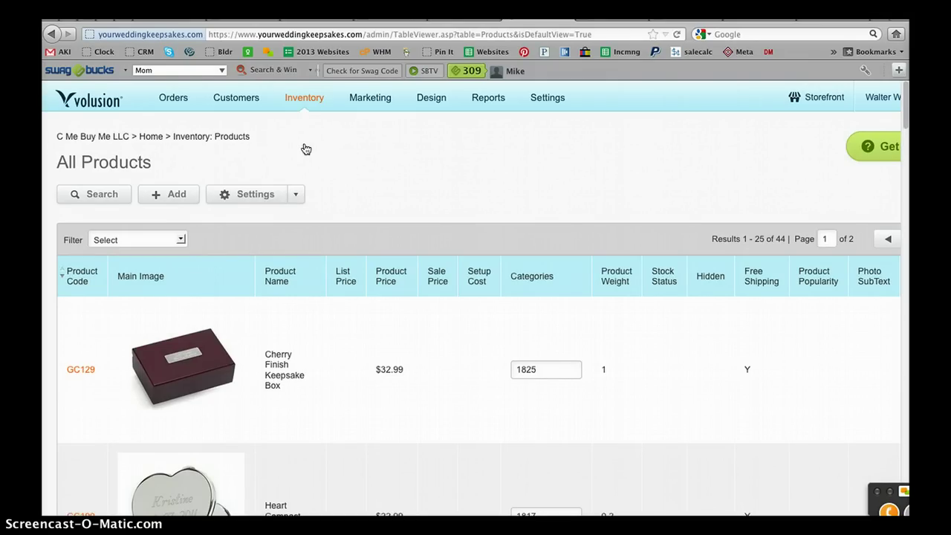
pyautogui.moveTo(569, 277)
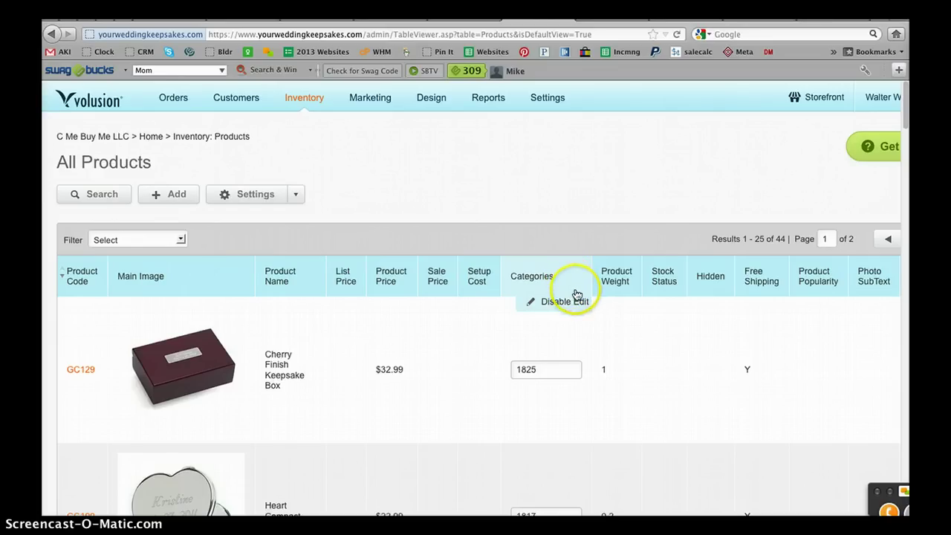
pyautogui.click(564, 304)
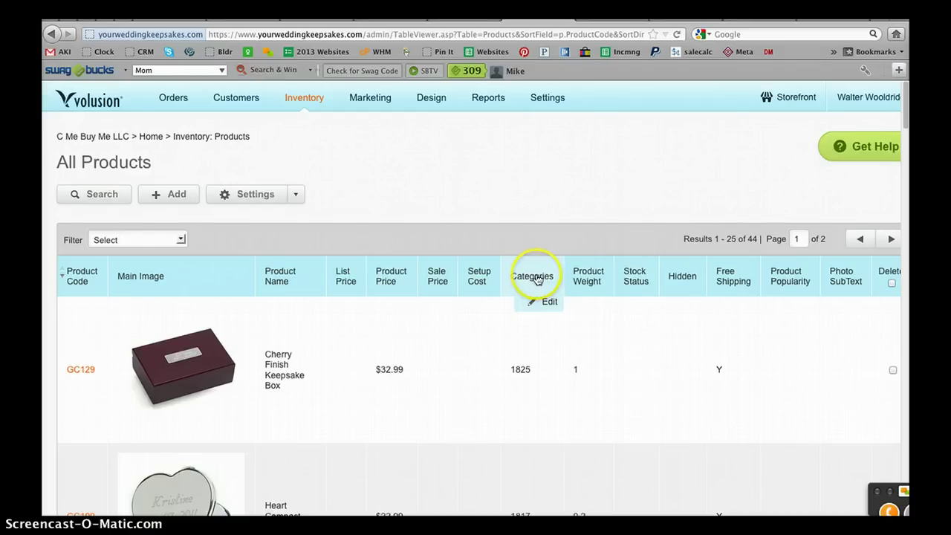
# Step: Turn inline editing of the Categories column back on
pyautogui.doubleClick(549, 304)
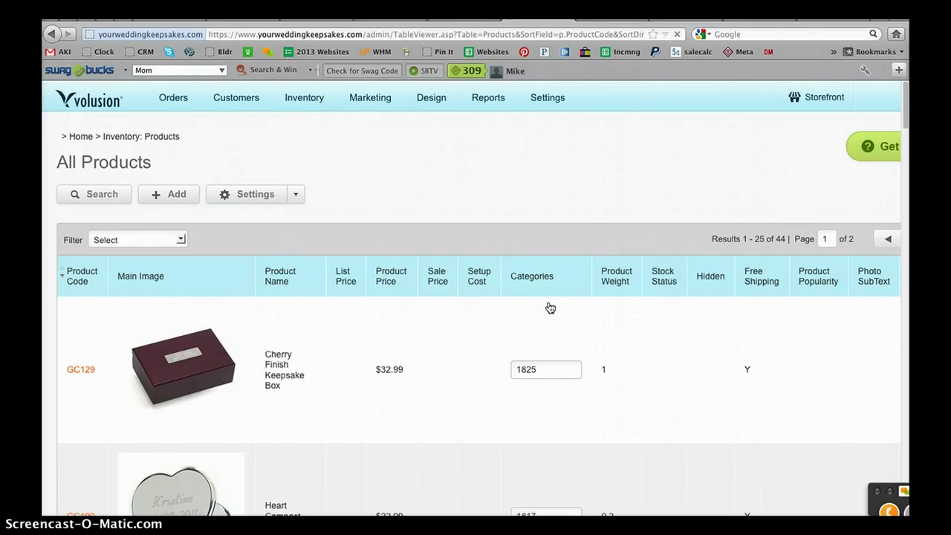
pyautogui.scroll(-5, 549, 308)
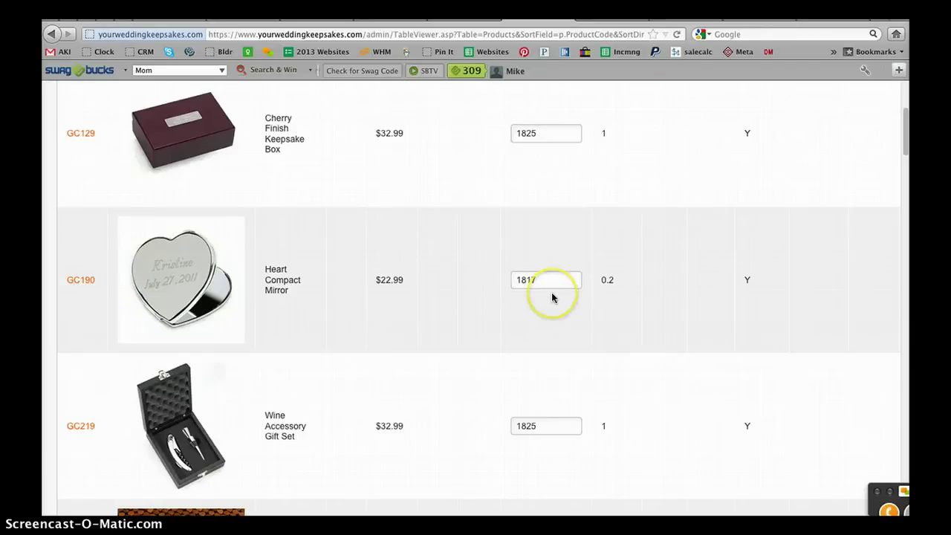
pyautogui.scroll(3, 551, 297)
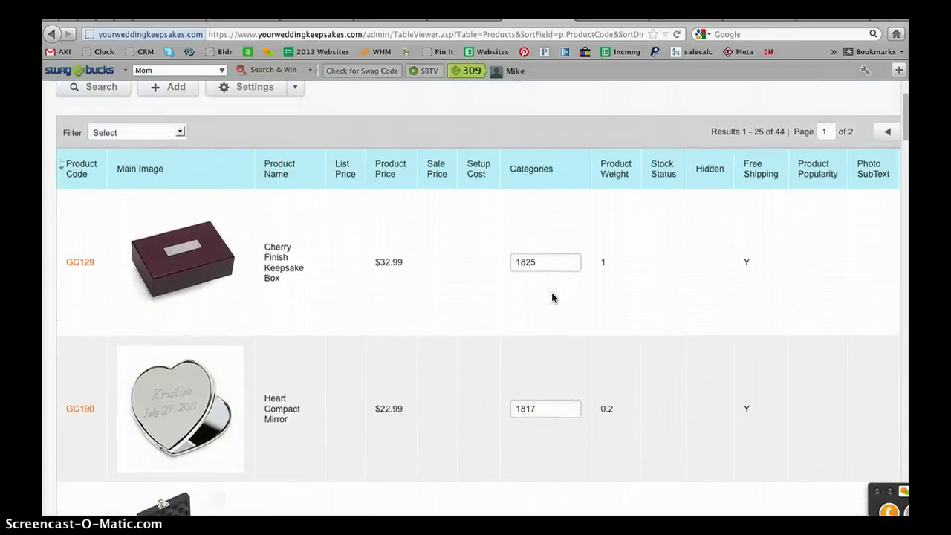
# Step: Keep the Cherry Finish Keepsake Box (GC129) in category 1825, then bring up the storefront window
pyautogui.click(539, 408)
pyautogui.press('Home')
pyautogui.click(527, 262)
pyautogui.moveTo(527, 262); pyautogui.dragTo(540, 262)
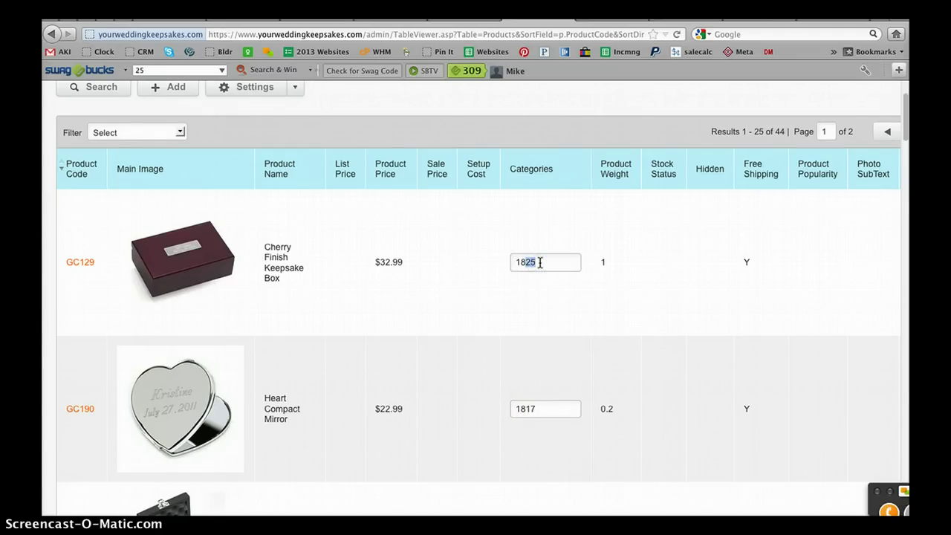
pyautogui.write('17')
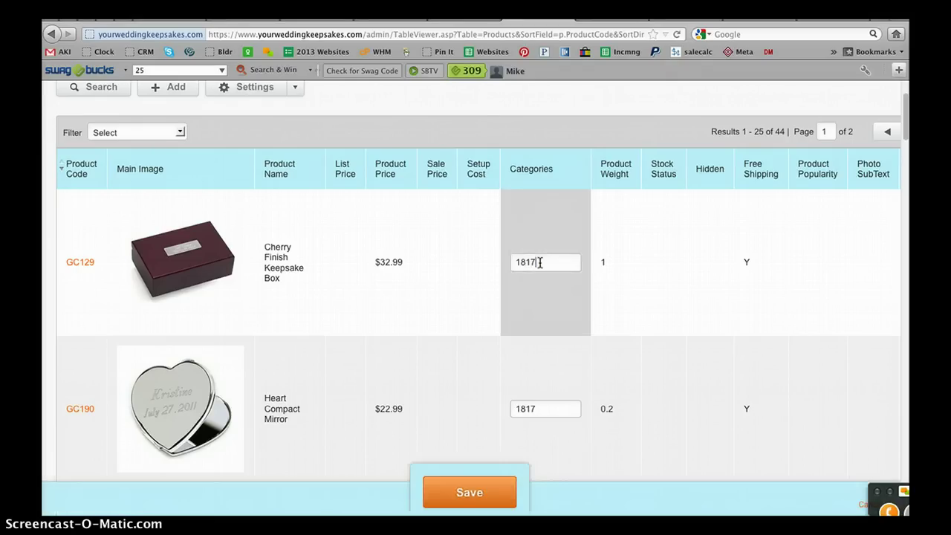
pyautogui.press('BackSpace')
pyautogui.press('BackSpace')
pyautogui.write('25')
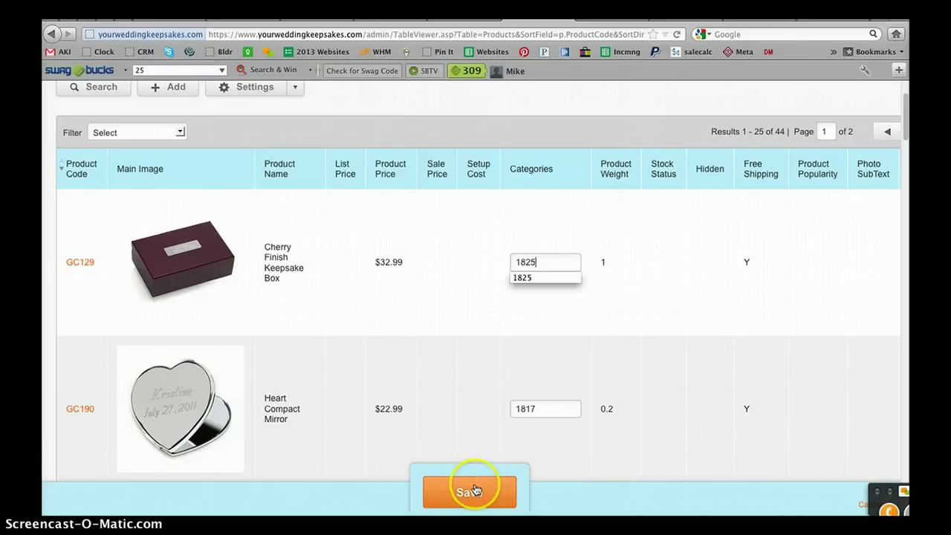
pyautogui.press('Down')
pyautogui.scroll(-4, 452, 325)
pyautogui.scroll(6, 453, 327)
pyautogui.click(532, 315)
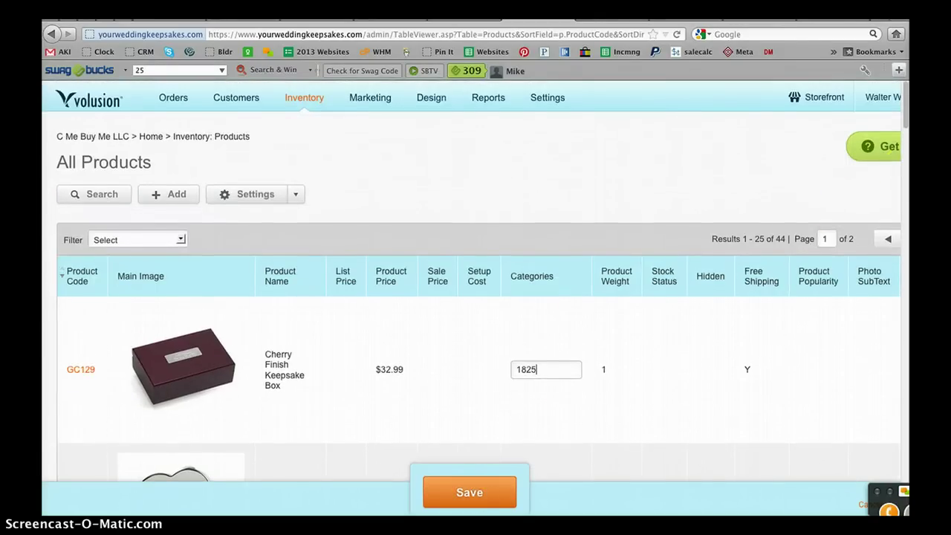
pyautogui.press('super+Tab')
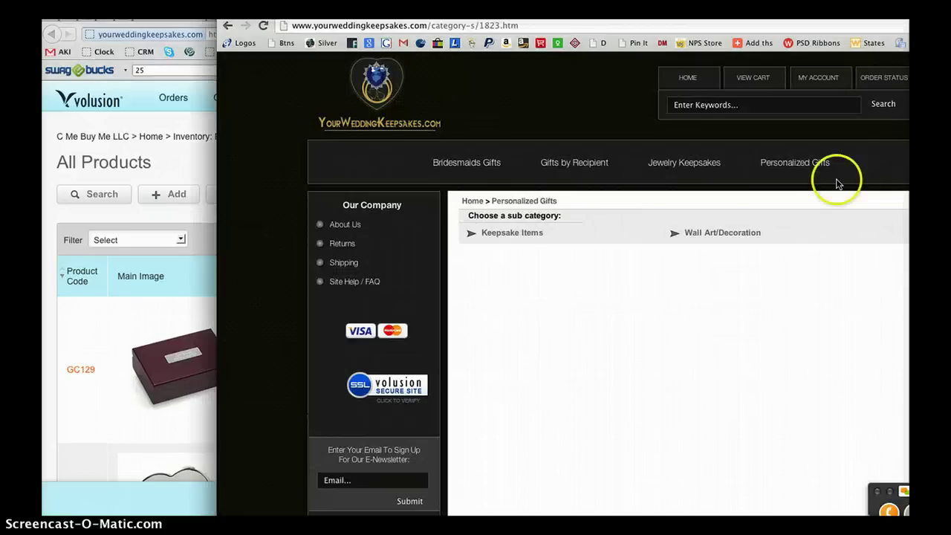
# Step: Select category number 1823 in the storefront URL, then return to the admin All Products list
pyautogui.click(695, 169)
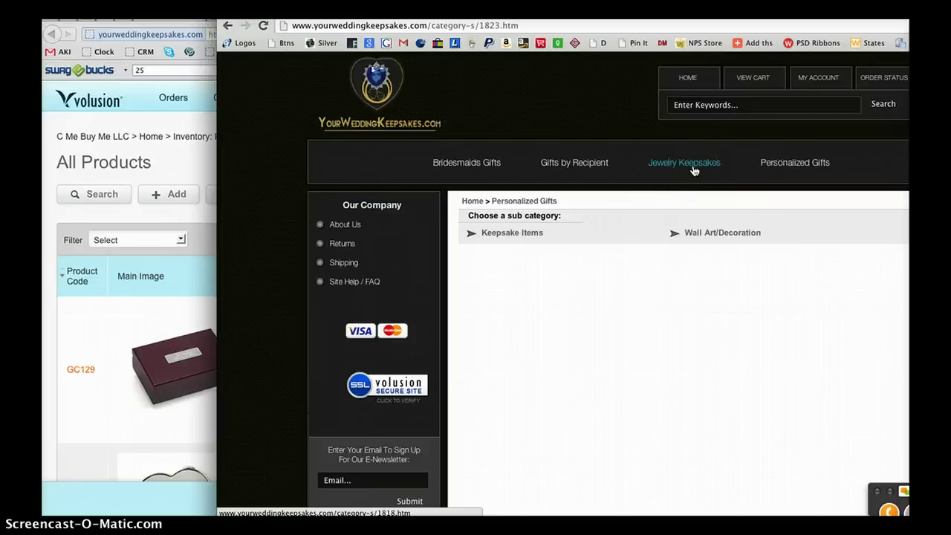
pyautogui.click(685, 174)
pyautogui.click(515, 26)
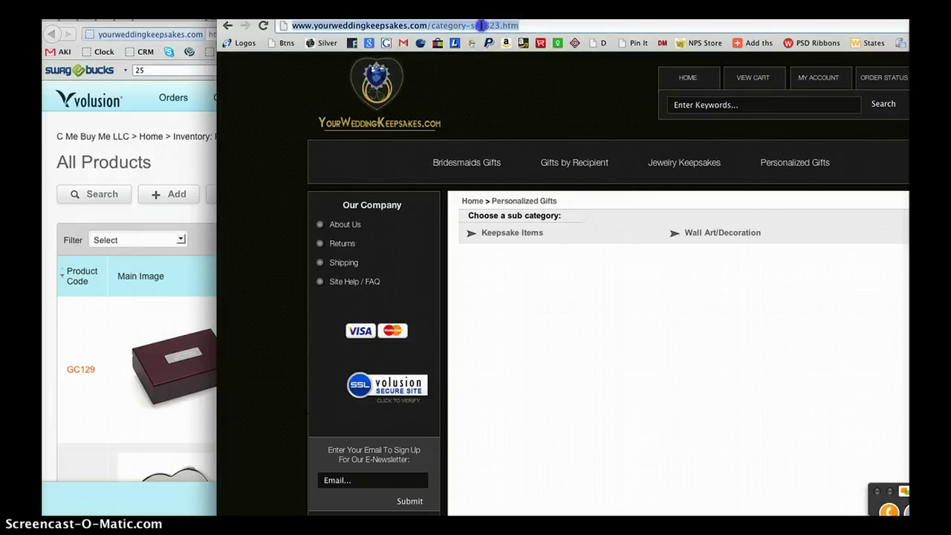
pyautogui.click(480, 25)
pyautogui.moveTo(479, 26); pyautogui.dragTo(502, 25)
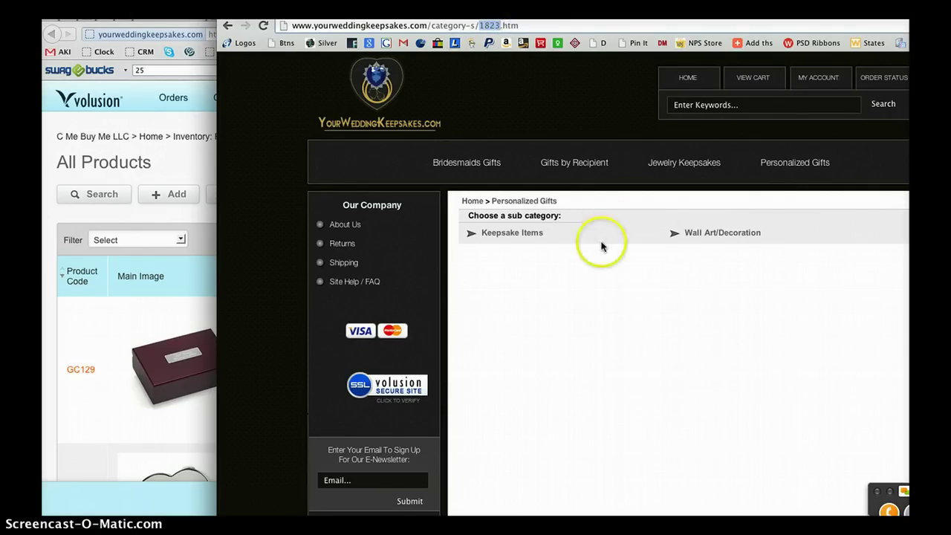
pyautogui.click(202, 247)
pyautogui.moveTo(569, 282)
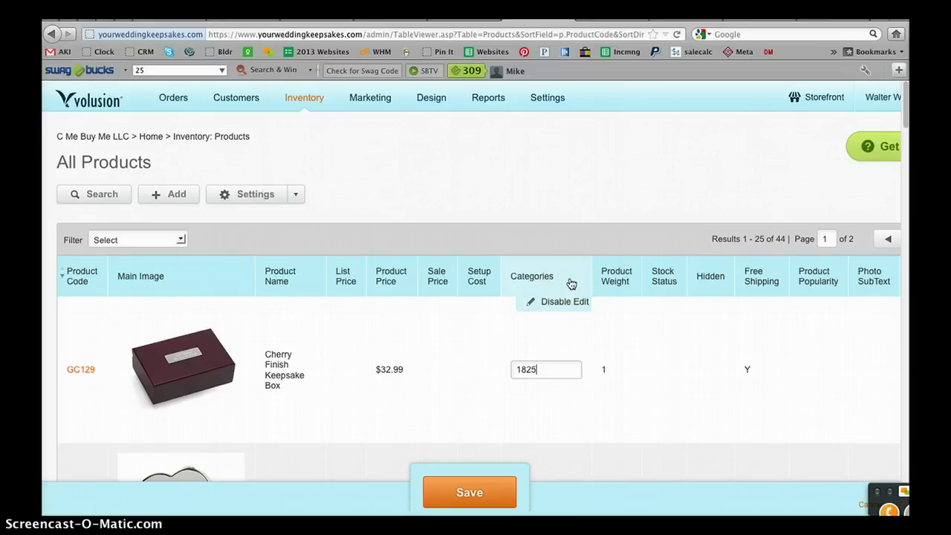
pyautogui.scroll(-5, 571, 393)
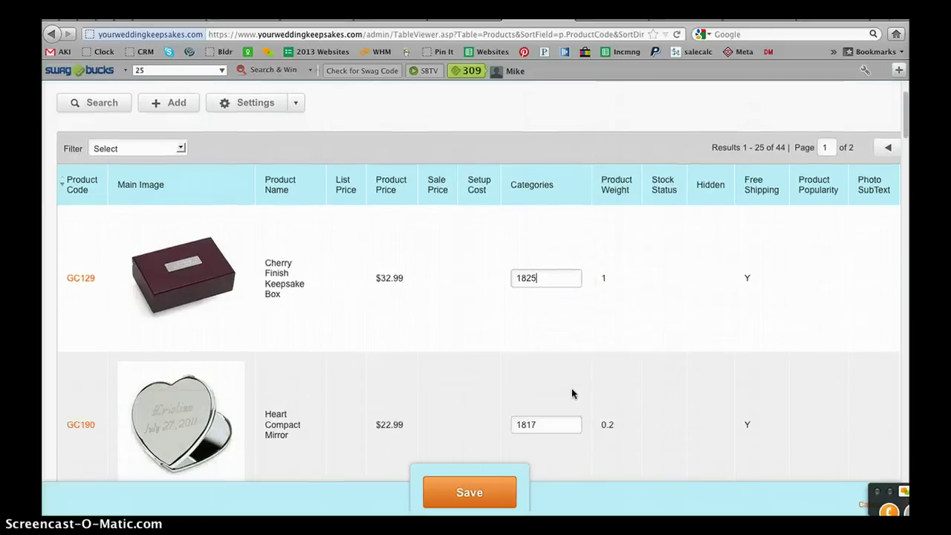
pyautogui.scroll(-2, 571, 393)
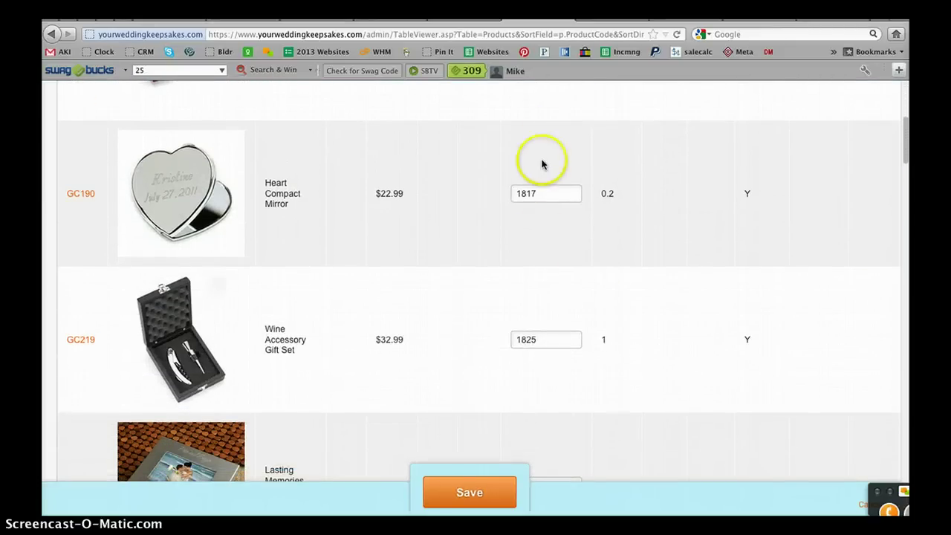
pyautogui.scroll(-8, 564, 429)
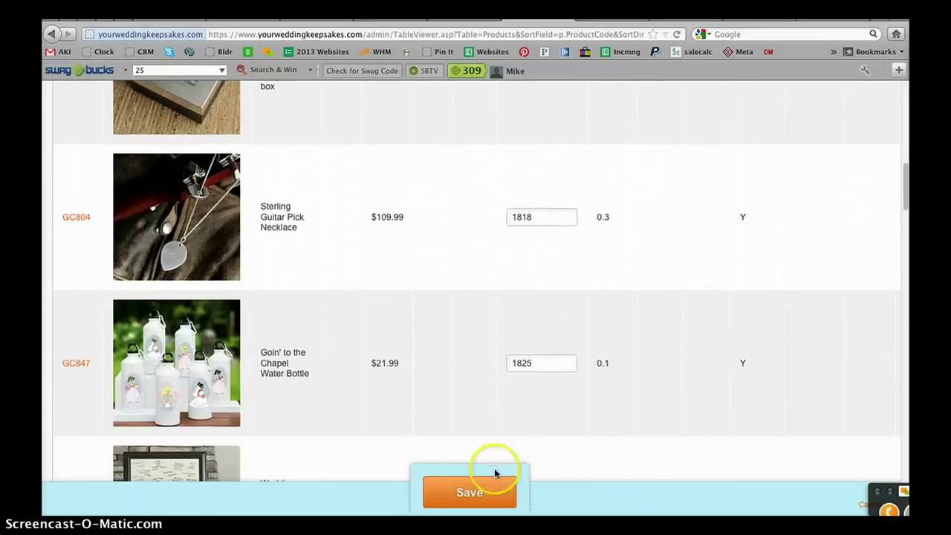
pyautogui.hotkey('ctrl', 'v')
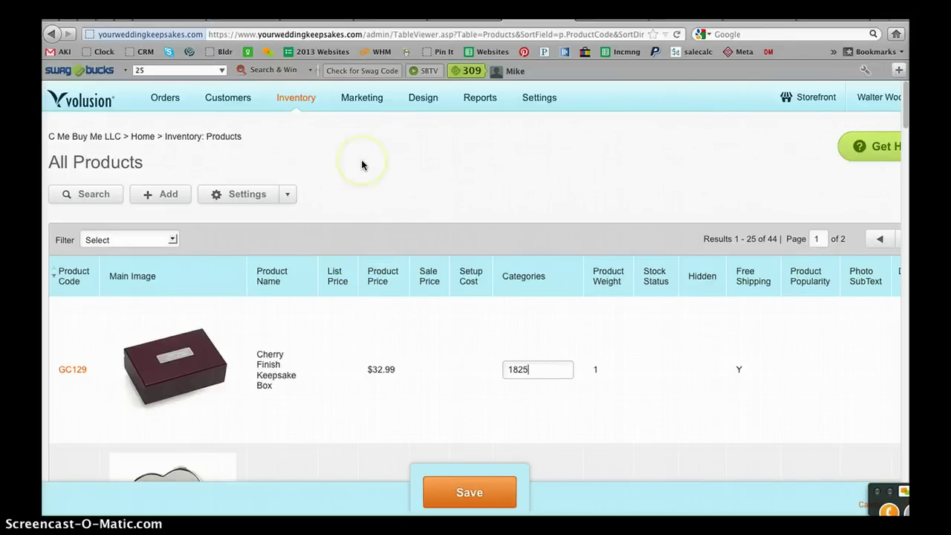
pyautogui.moveTo(289, 101)
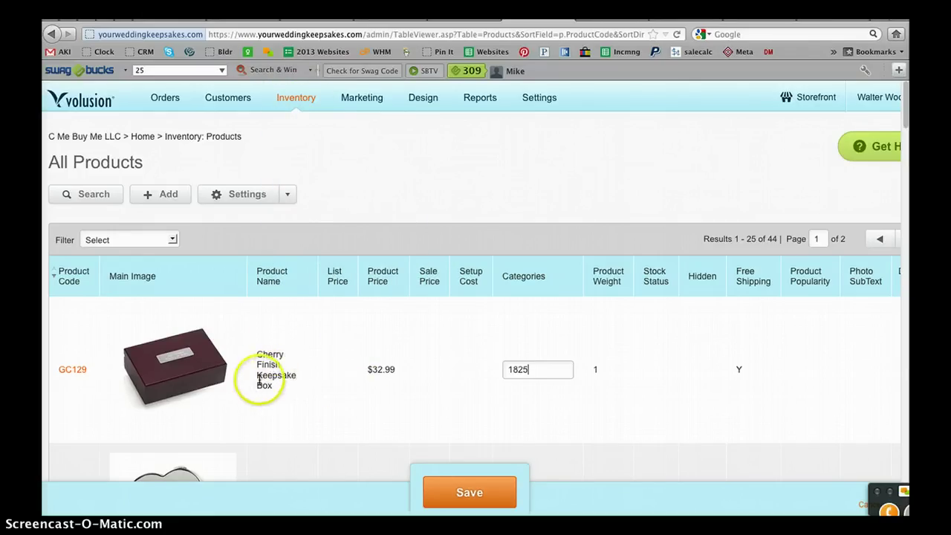
# Step: Open product GC129 and bring up its Select options dialog
pyautogui.click(66, 372)
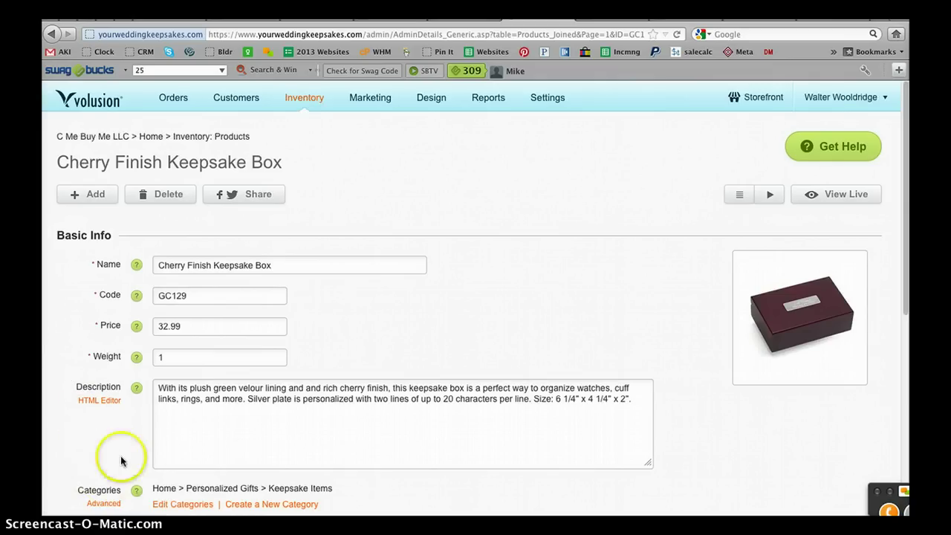
pyautogui.scroll(-4, 450, 475)
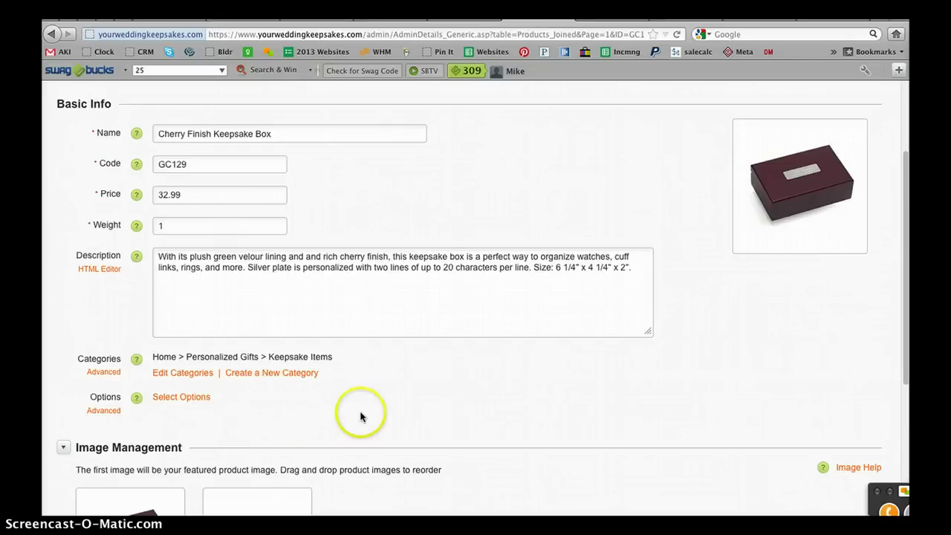
pyautogui.scroll(4, 361, 412)
pyautogui.scroll(-5, 374, 367)
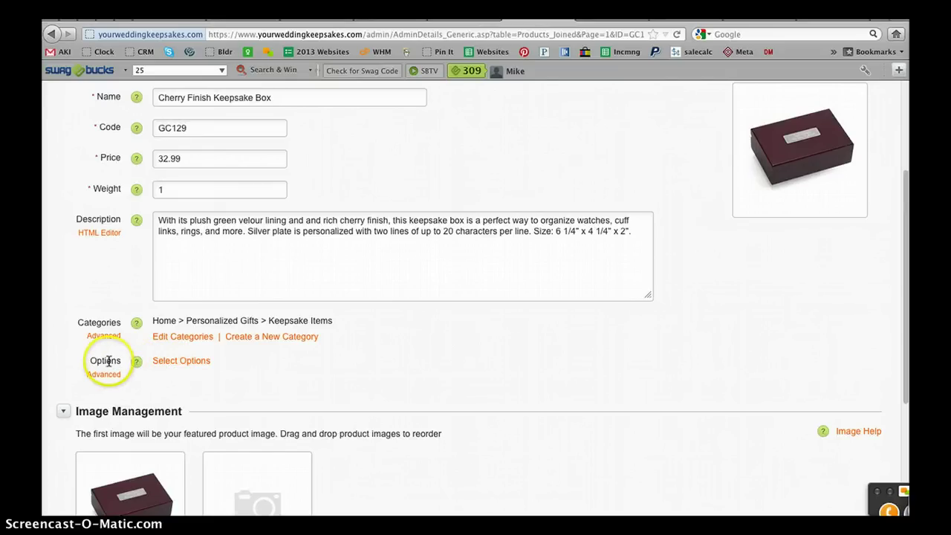
pyautogui.click(180, 364)
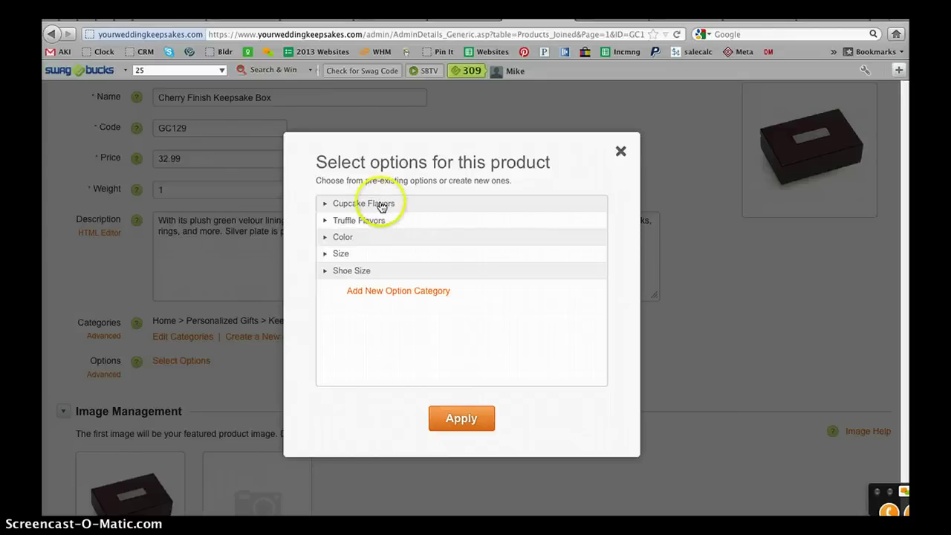
# Step: Save a new Engraving option category, then close the options dialog without adding options
pyautogui.click(402, 291)
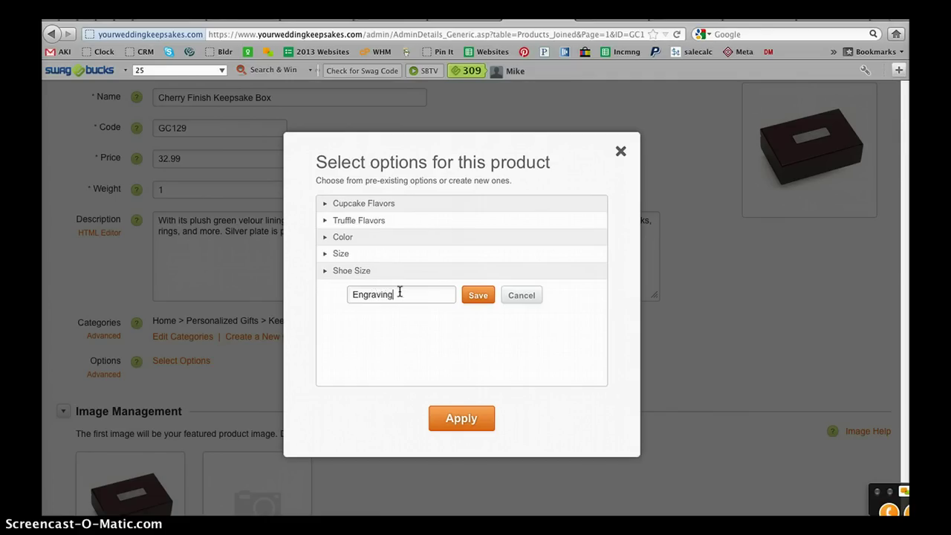
pyautogui.click(479, 296)
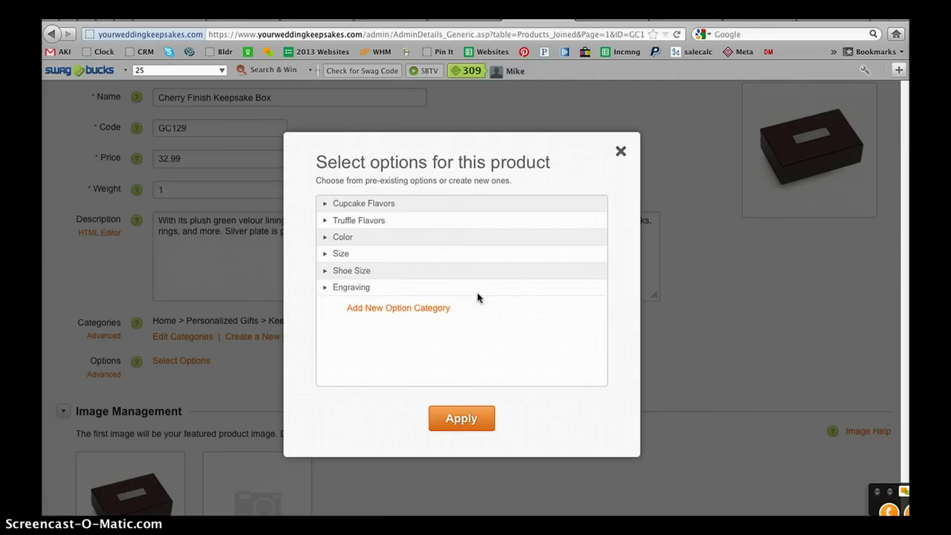
pyautogui.click(326, 289)
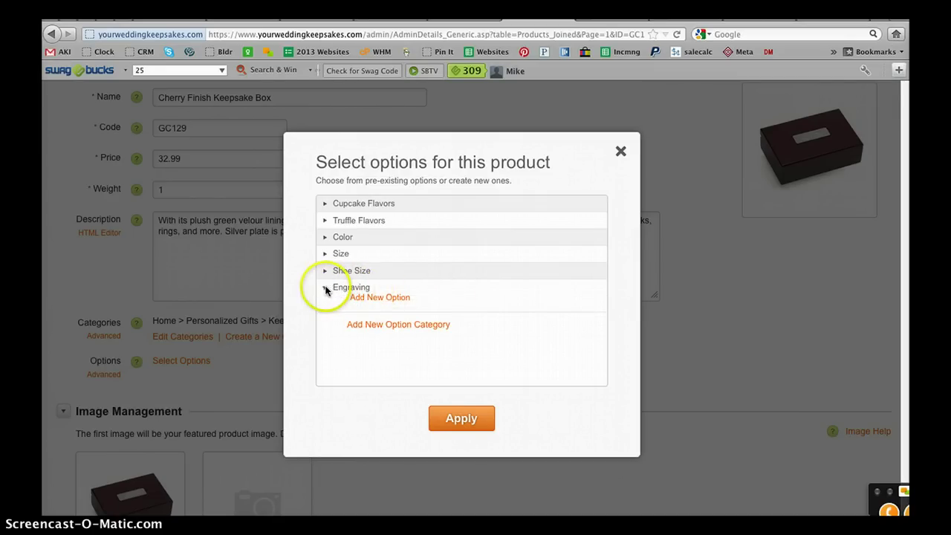
pyautogui.click(373, 299)
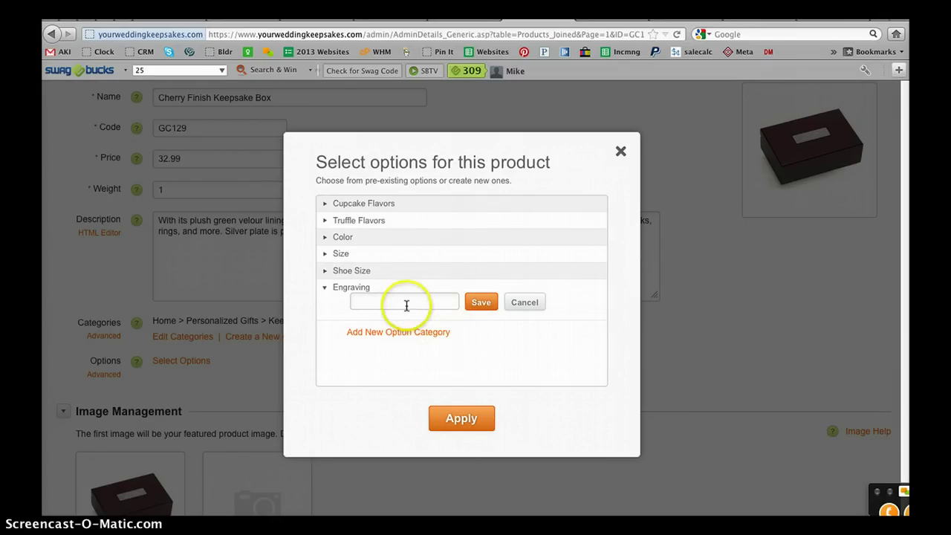
pyautogui.click(386, 301)
pyautogui.click(523, 303)
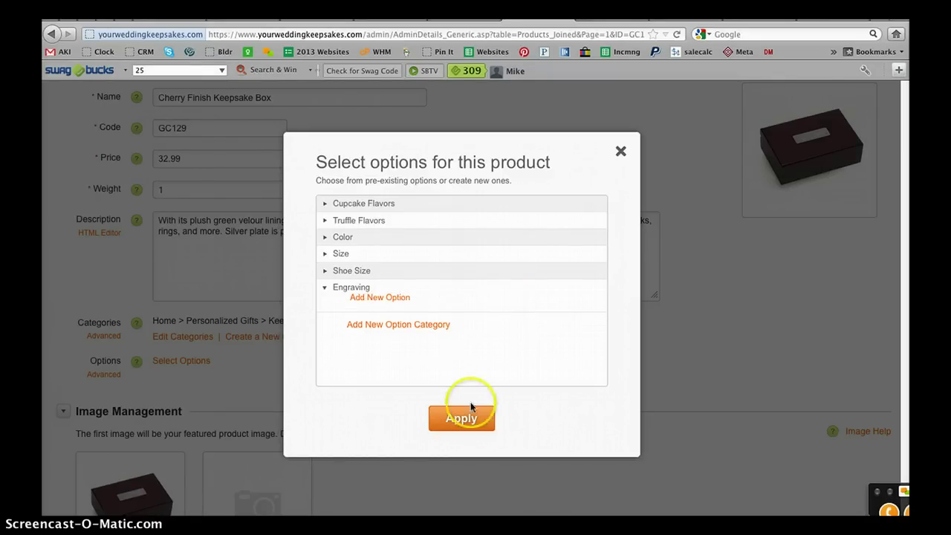
pyautogui.click(621, 156)
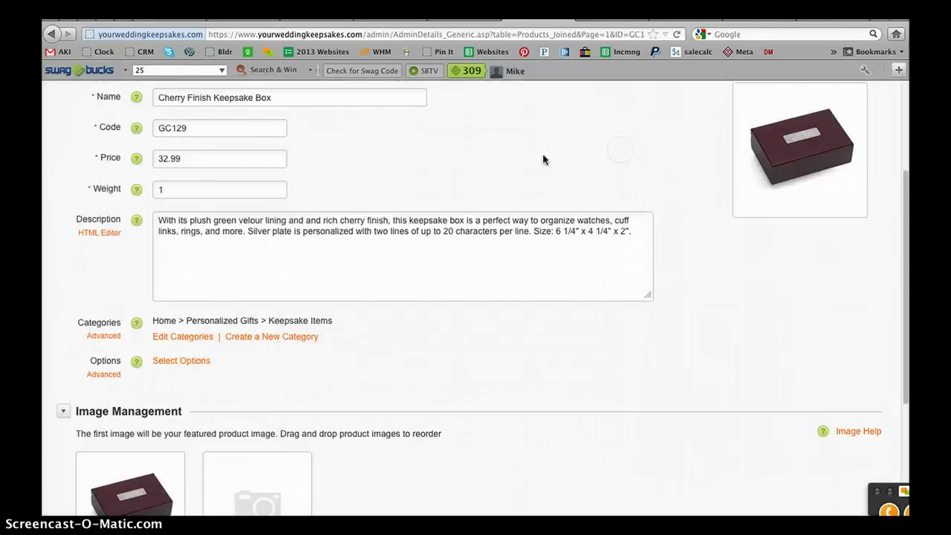
pyautogui.scroll(4, 446, 178)
pyautogui.moveTo(303, 102)
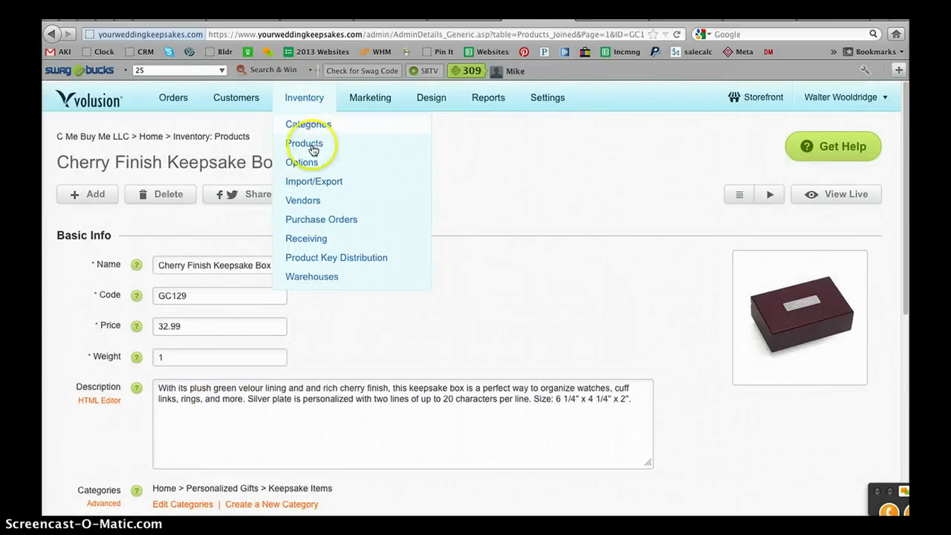
# Step: Open Inventory > Options and filter to Option Categories, showing Engraving as category 37
pyautogui.click(308, 170)
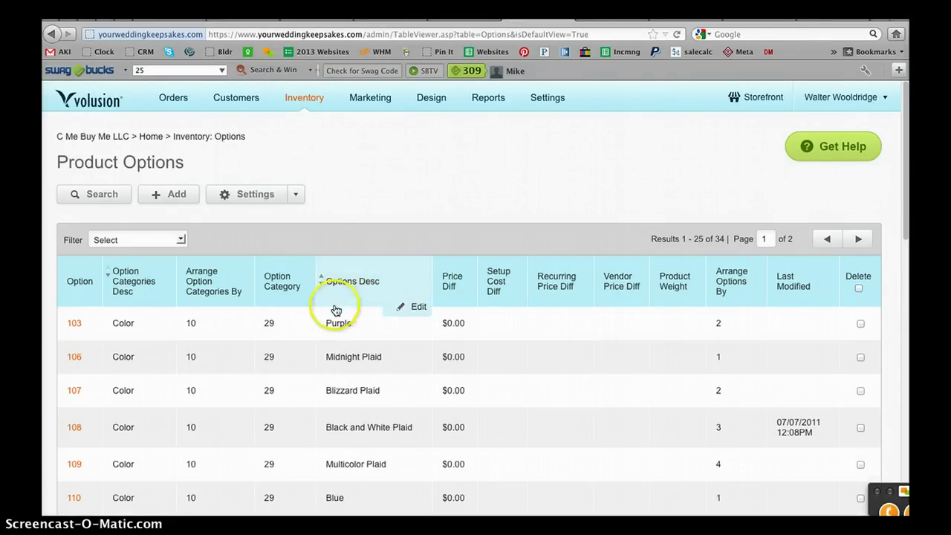
pyautogui.click(180, 241)
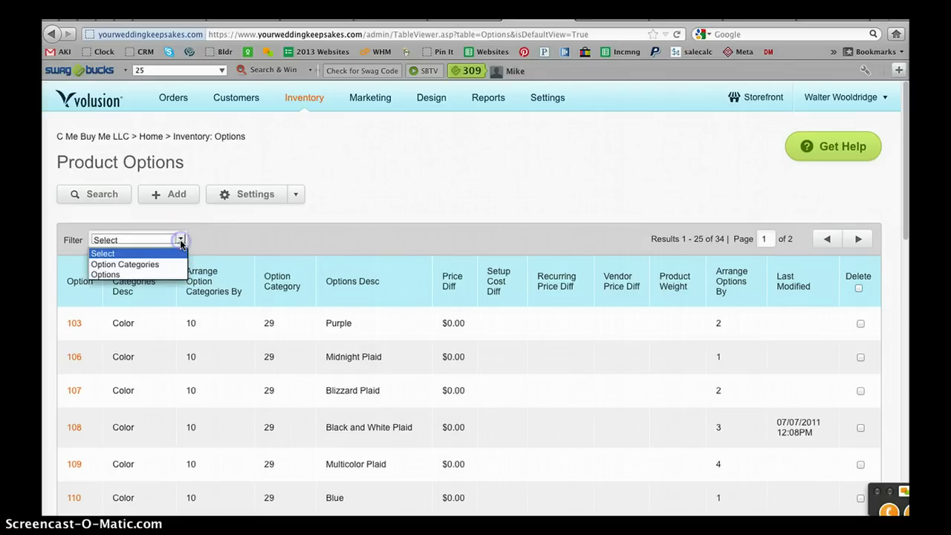
pyautogui.click(124, 265)
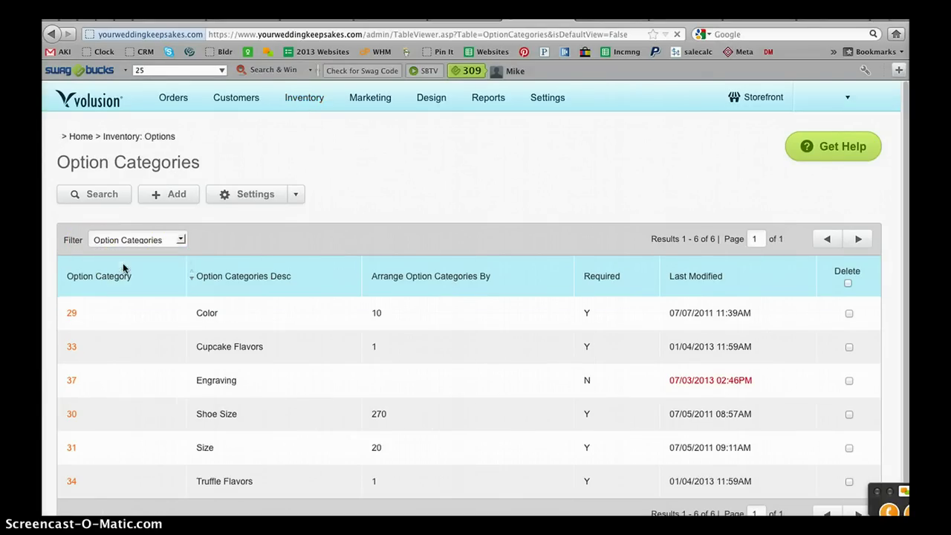
pyautogui.scroll(-1, 346, 257)
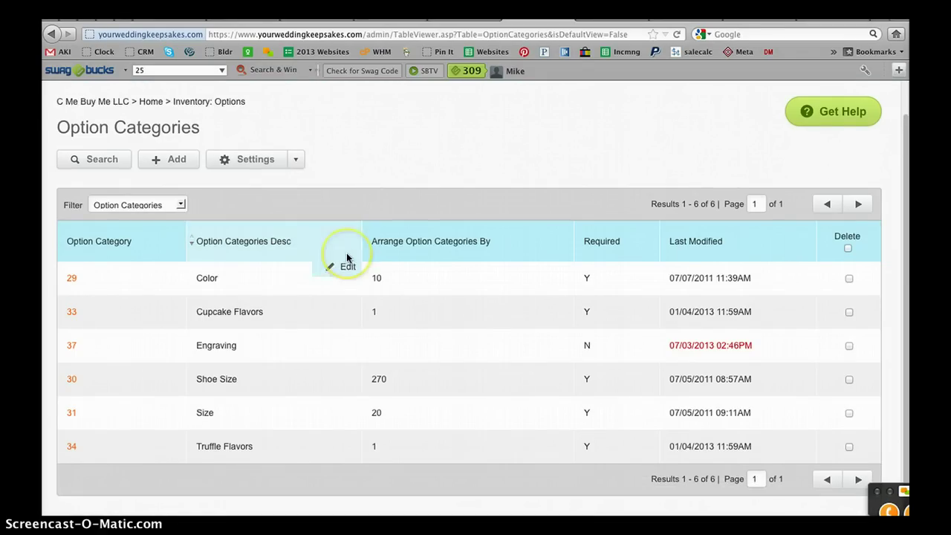
# Step: Open option category 37 (Engraving) and switch its Display Type from DROPDOWN to TEXTBOX
pyautogui.click(72, 346)
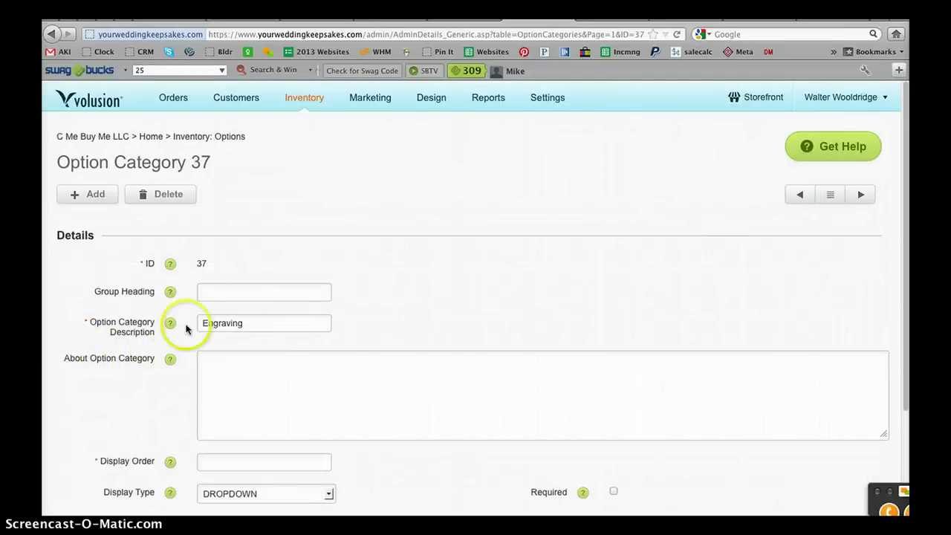
pyautogui.scroll(-5, 186, 366)
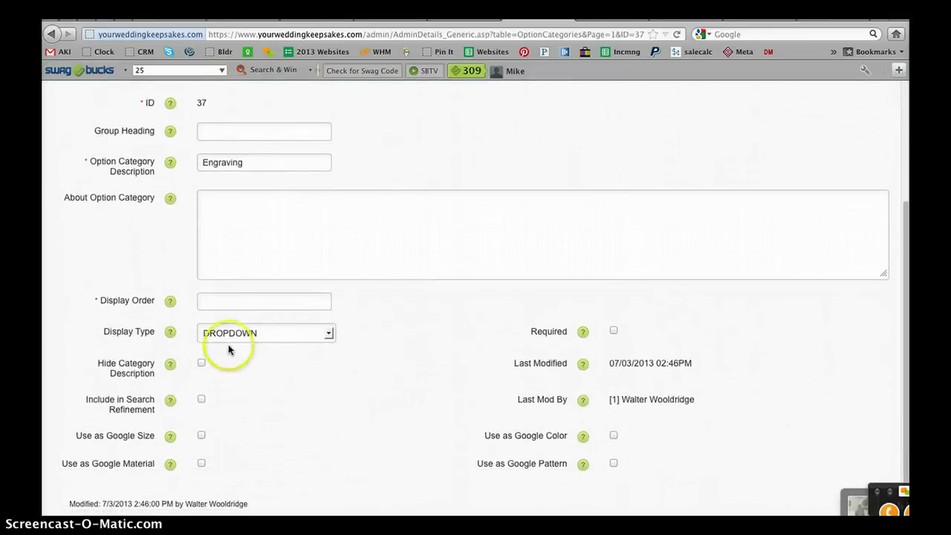
pyautogui.click(328, 333)
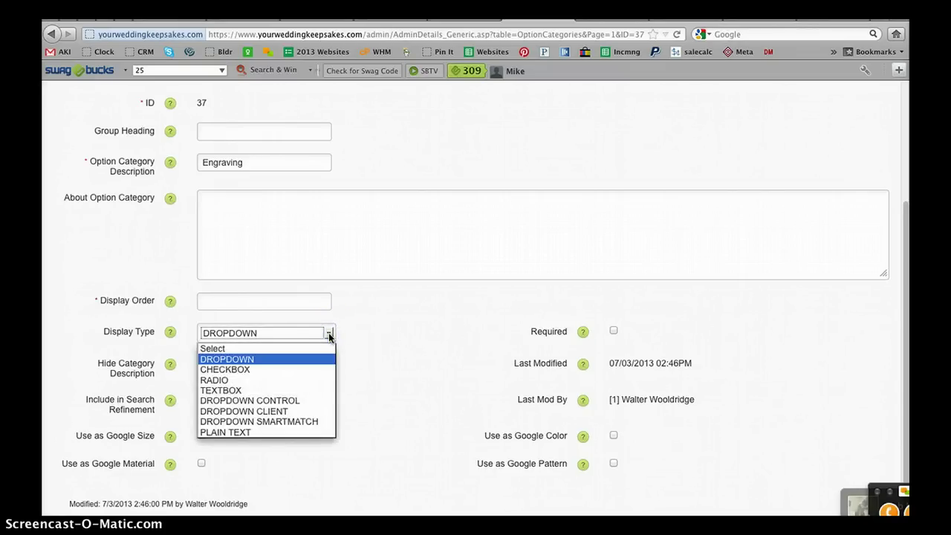
pyautogui.click(237, 392)
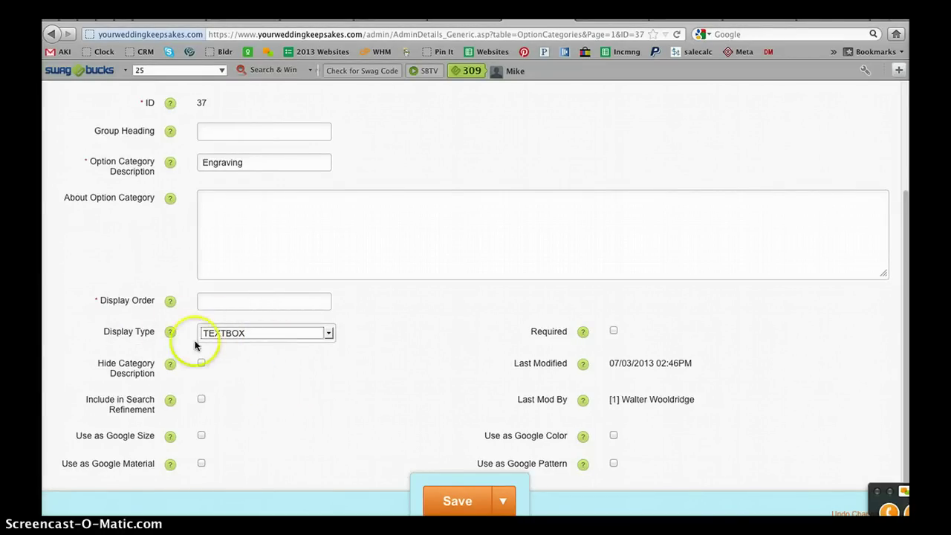
# Step: Review the display order help for the Engraving option category
pyautogui.click(171, 303)
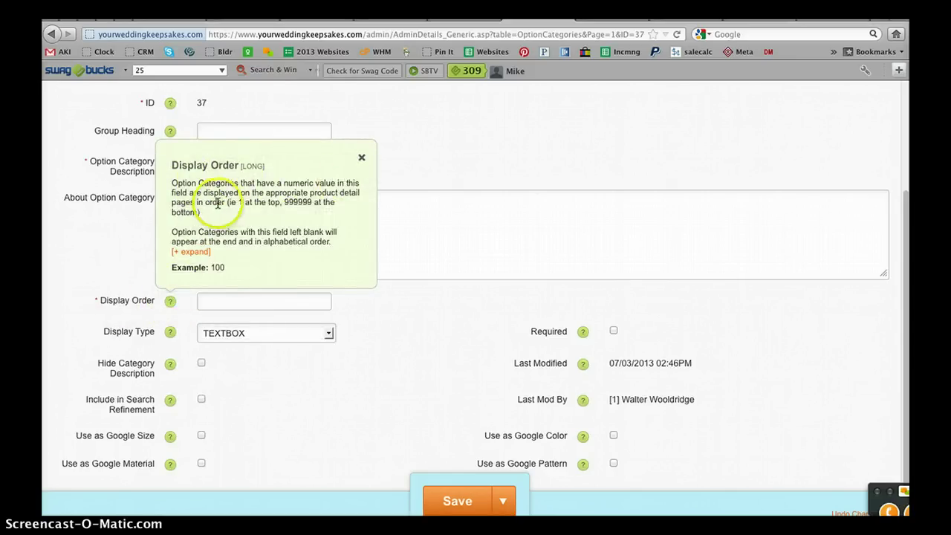
pyautogui.click(229, 302)
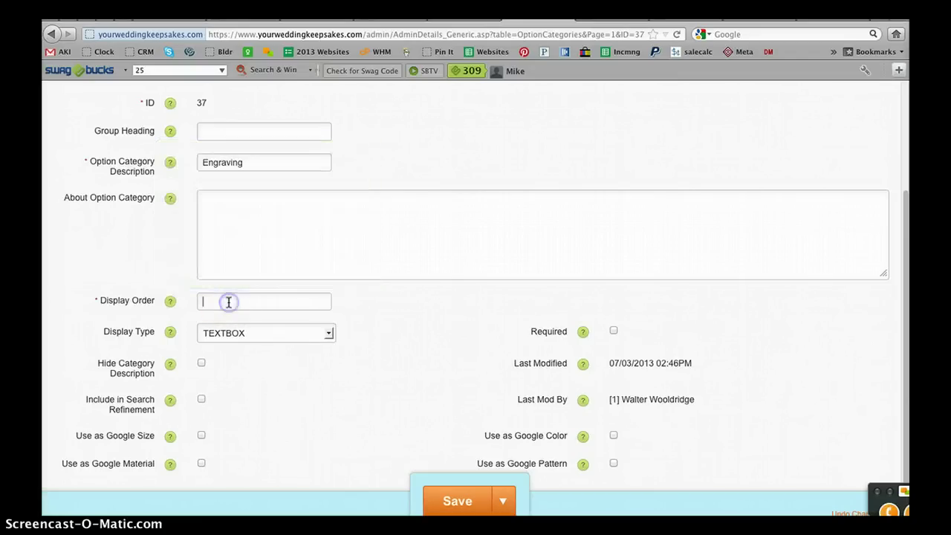
pyautogui.click(170, 300)
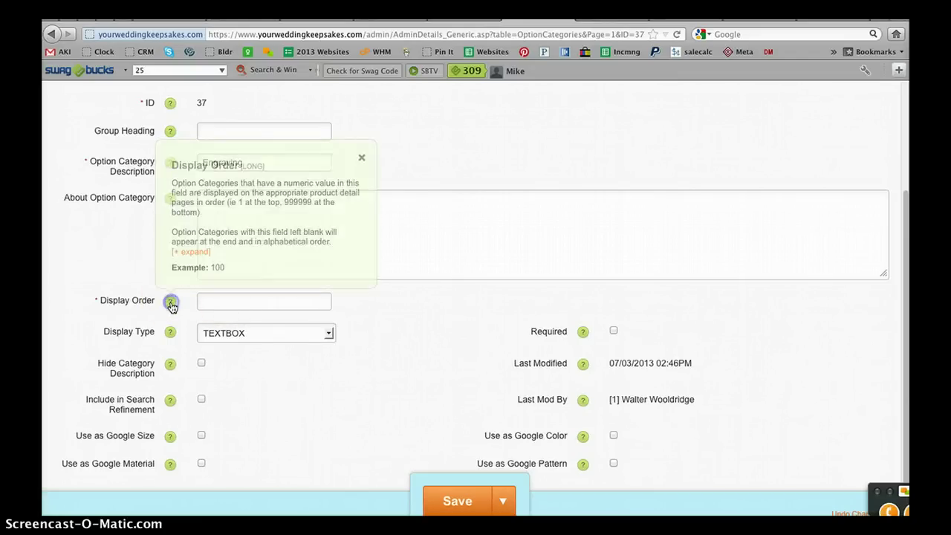
pyautogui.click(214, 303)
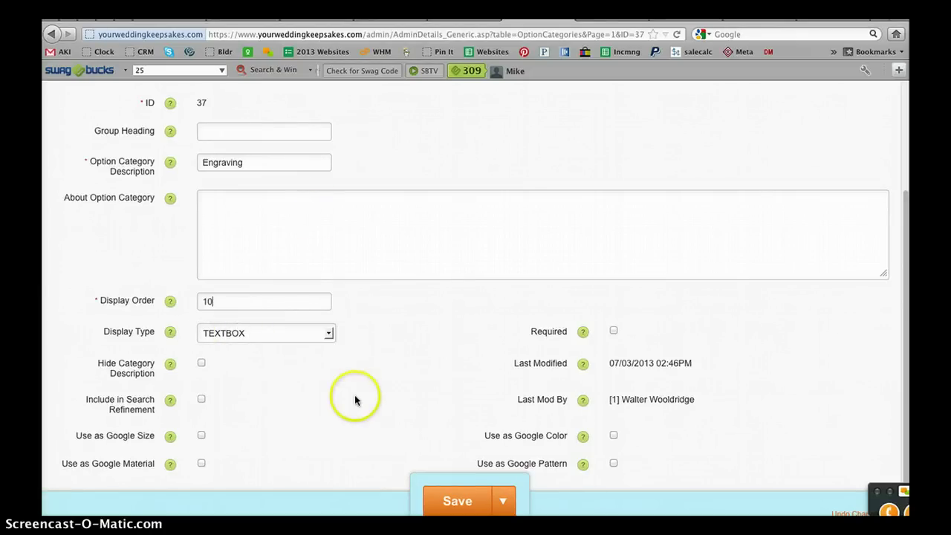
# Step: Turn on 'Include in Search Refinement' for Engraving and save the category
pyautogui.scroll(-2, 384, 383)
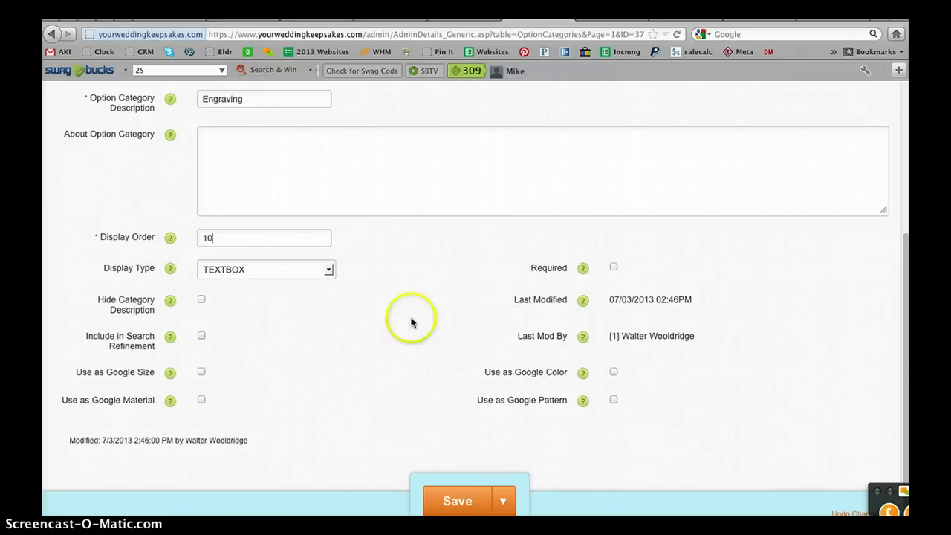
pyautogui.click(171, 339)
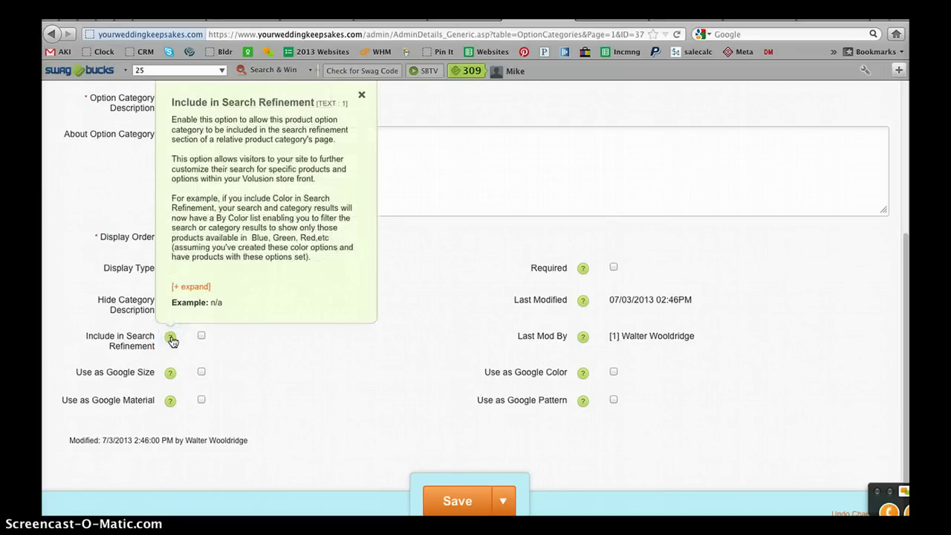
pyautogui.click(171, 340)
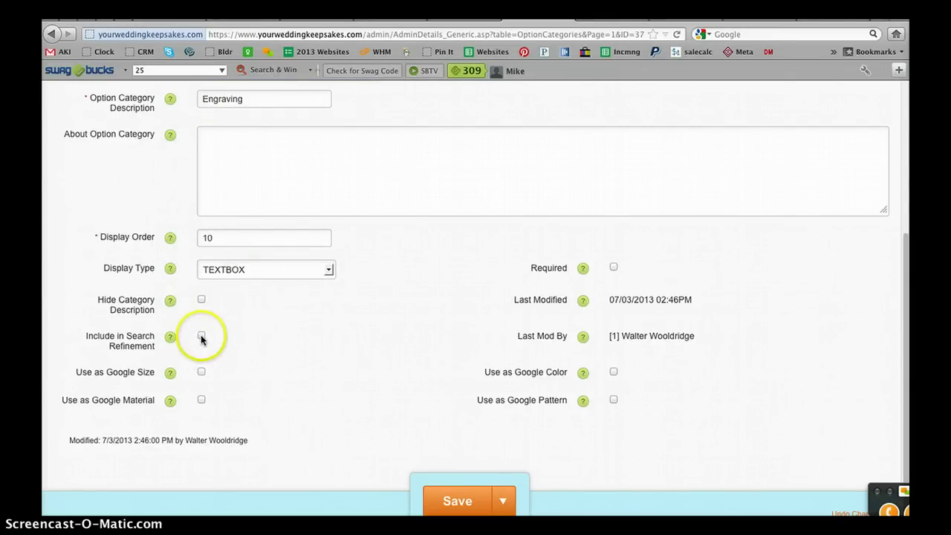
pyautogui.click(201, 336)
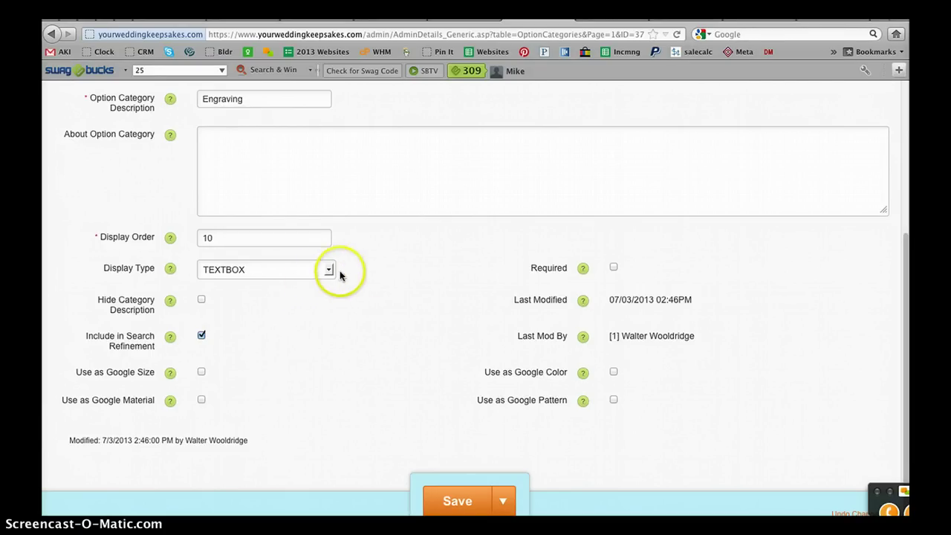
pyautogui.click(459, 502)
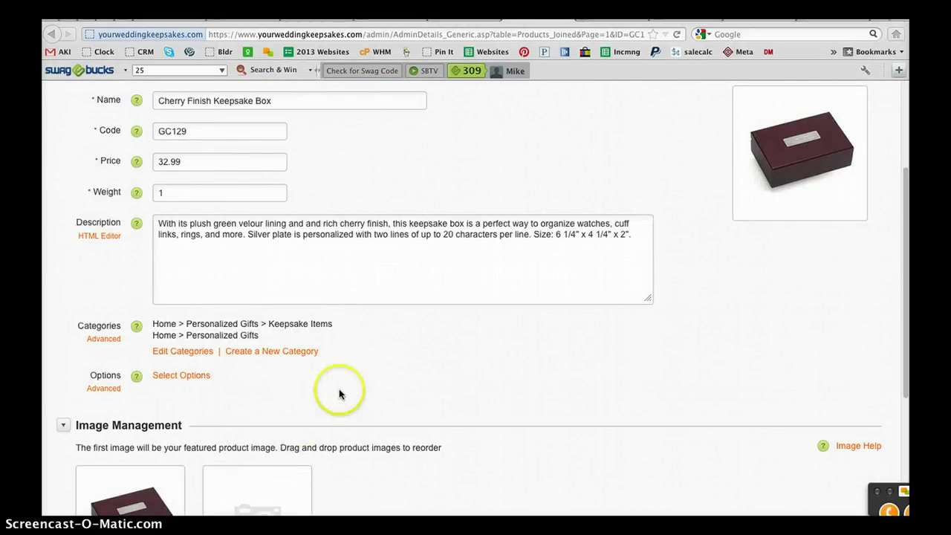
# Step: Add a new 'Add engraving' option under Engraving to the keepsake box and apply it
pyautogui.click(176, 378)
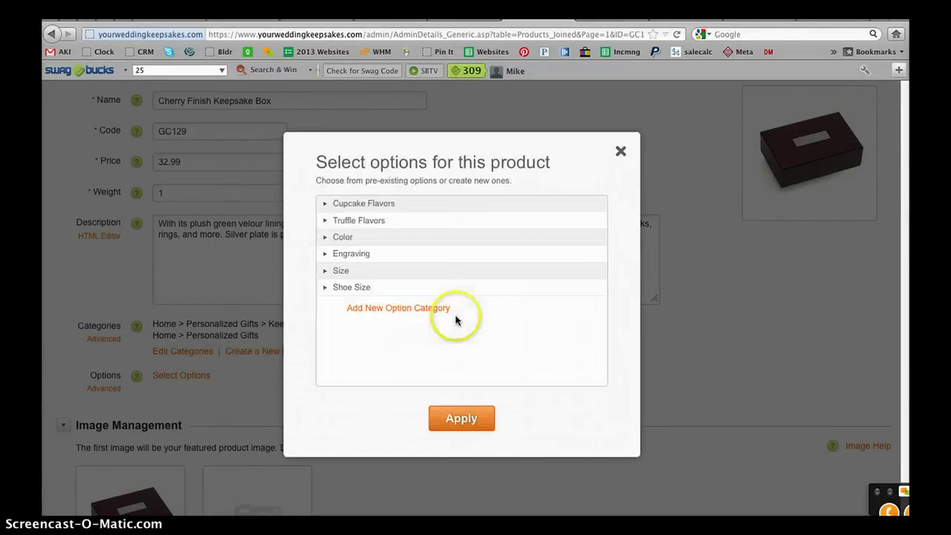
pyautogui.click(325, 253)
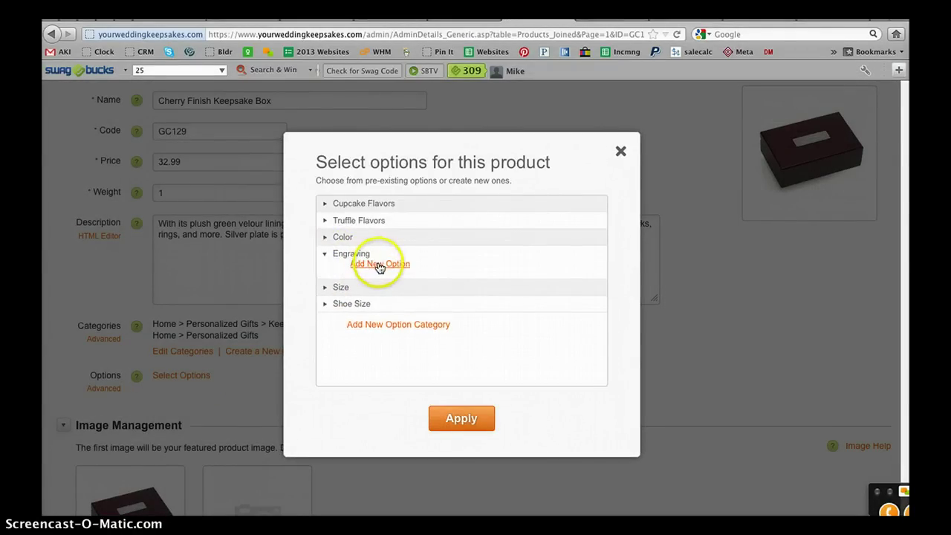
pyautogui.click(351, 253)
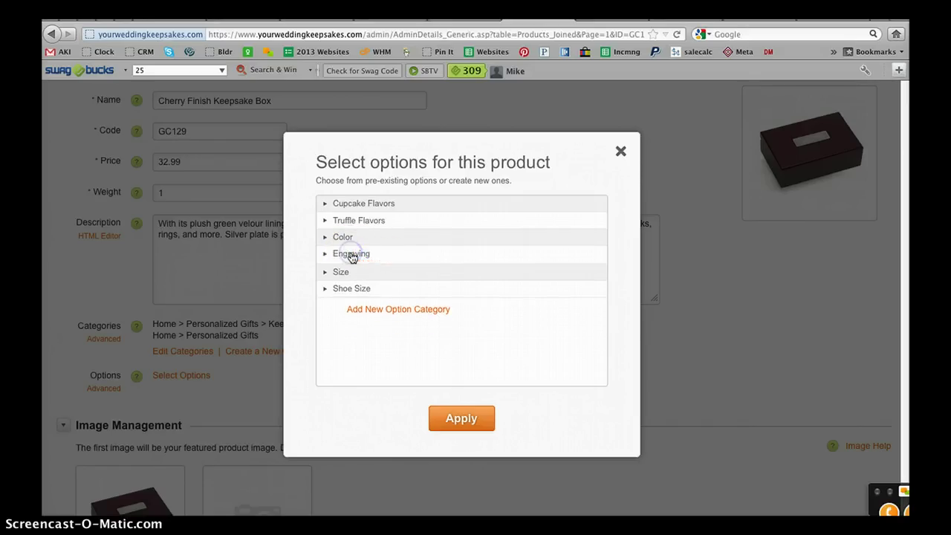
pyautogui.click(370, 254)
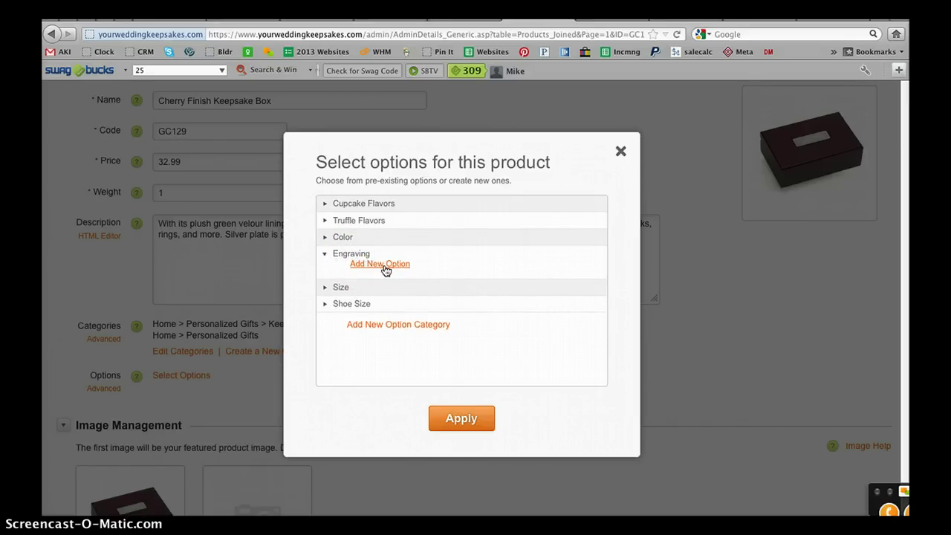
pyautogui.click(385, 265)
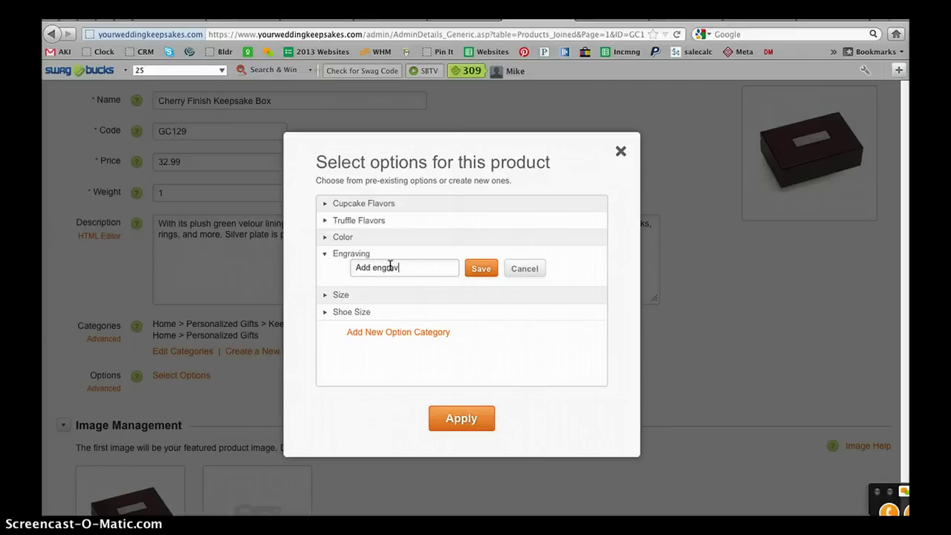
pyautogui.click(480, 269)
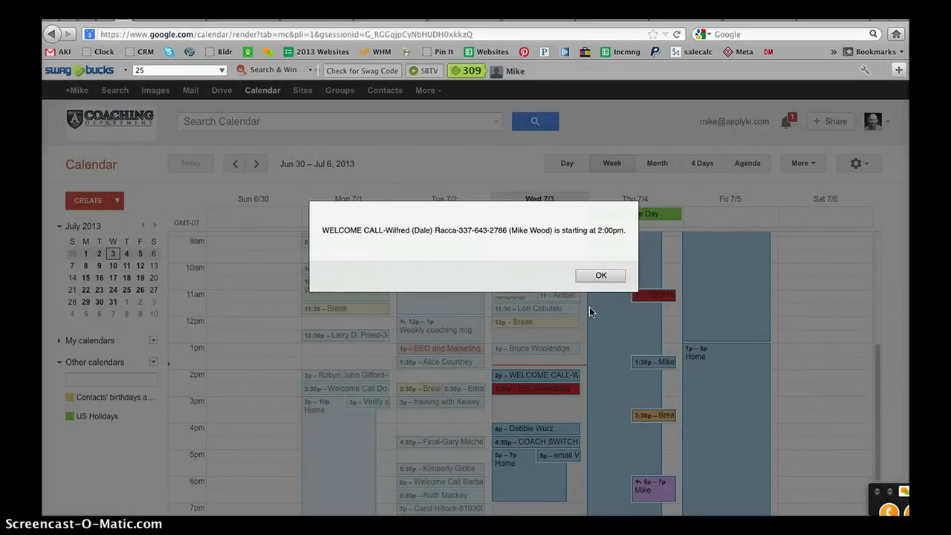
pyautogui.click(600, 275)
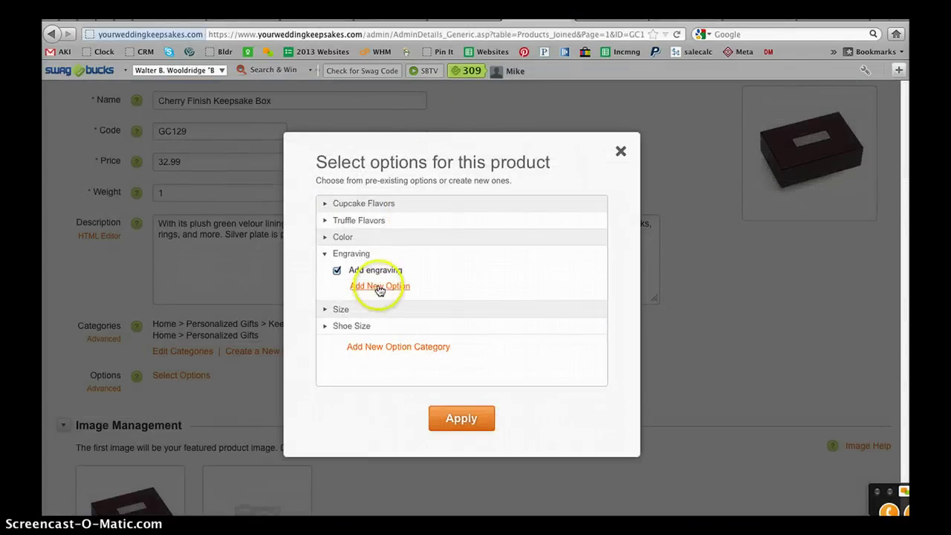
pyautogui.click(470, 420)
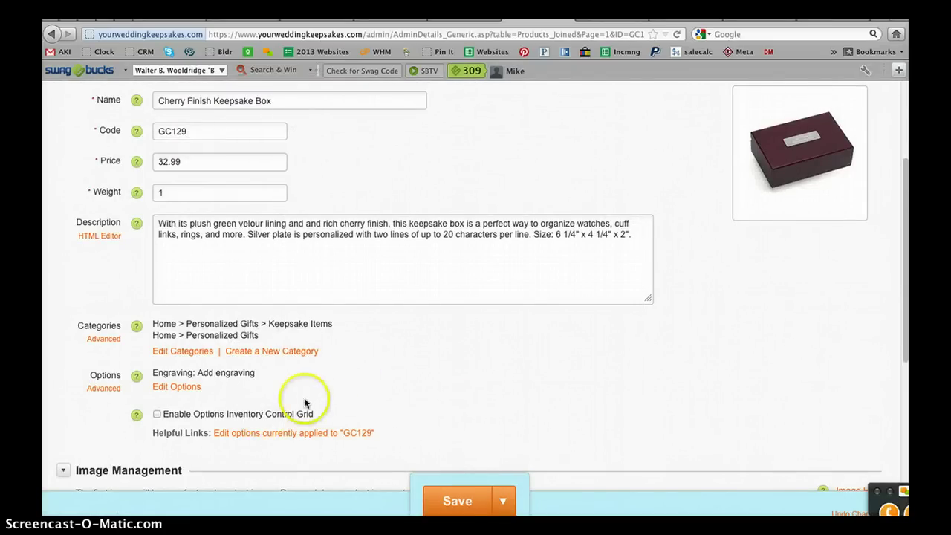
# Step: Save the keepsake box, browse storefront Jewelry Keepsakes and Gifts by Recipient, then return to admin
pyautogui.click(456, 508)
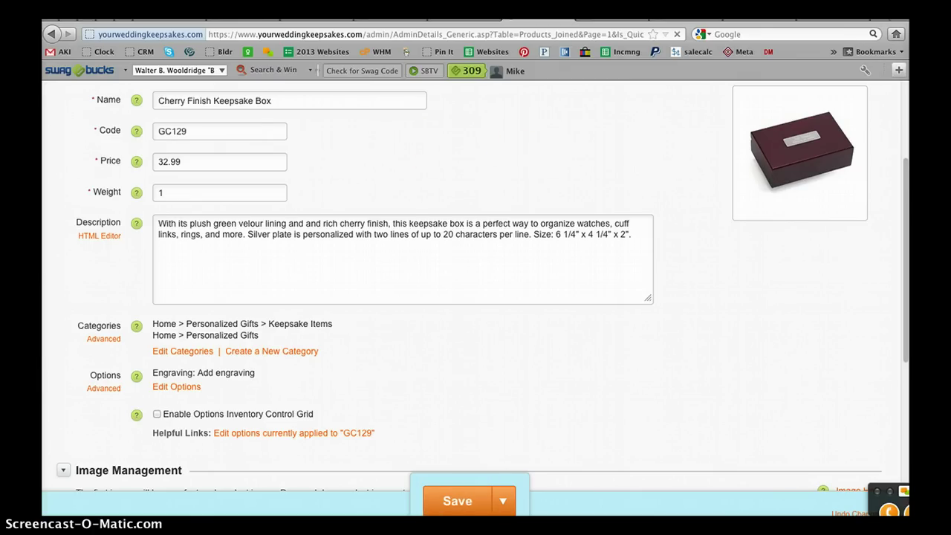
pyautogui.press('super+Tab')
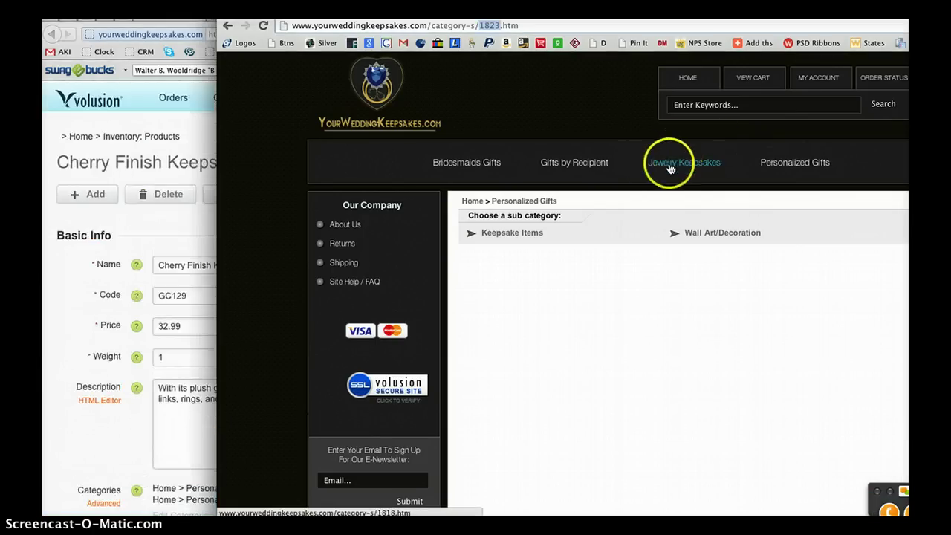
pyautogui.click(681, 168)
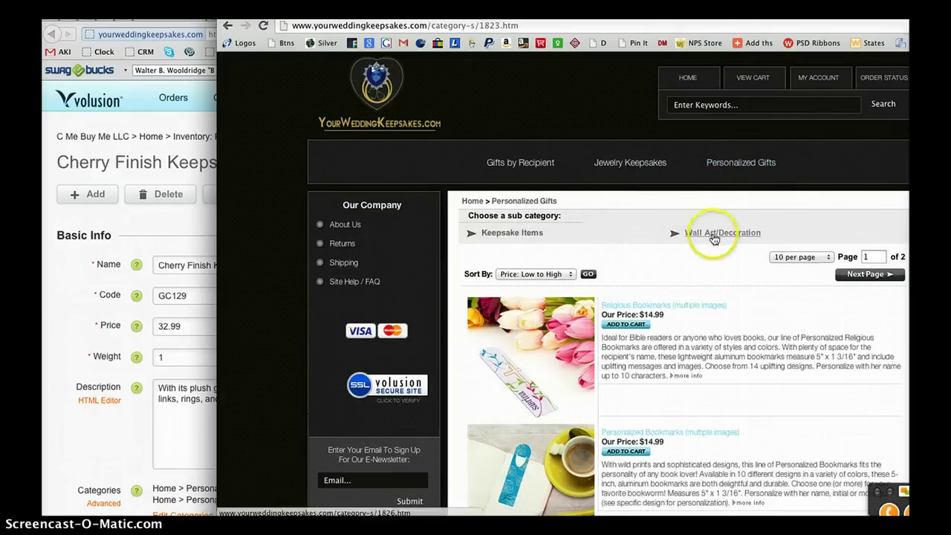
pyautogui.click(527, 165)
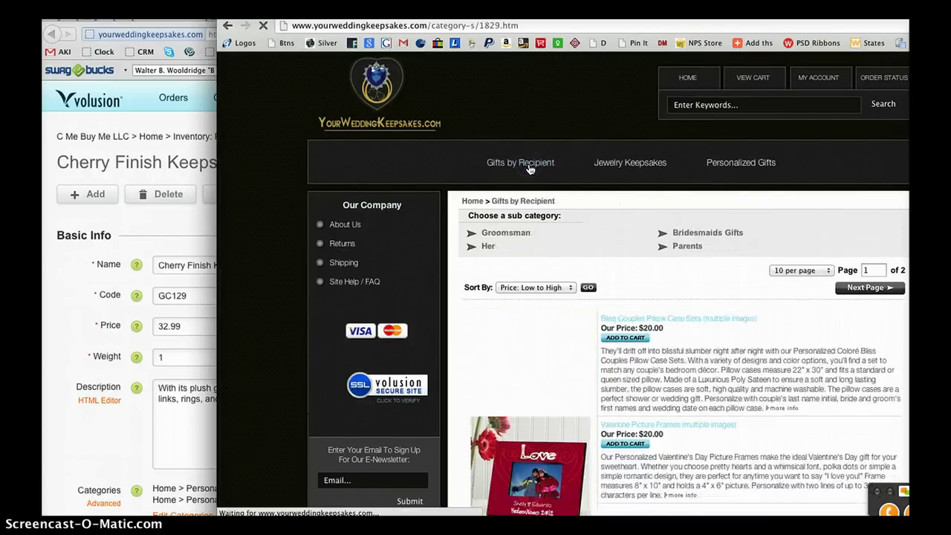
pyautogui.click(615, 234)
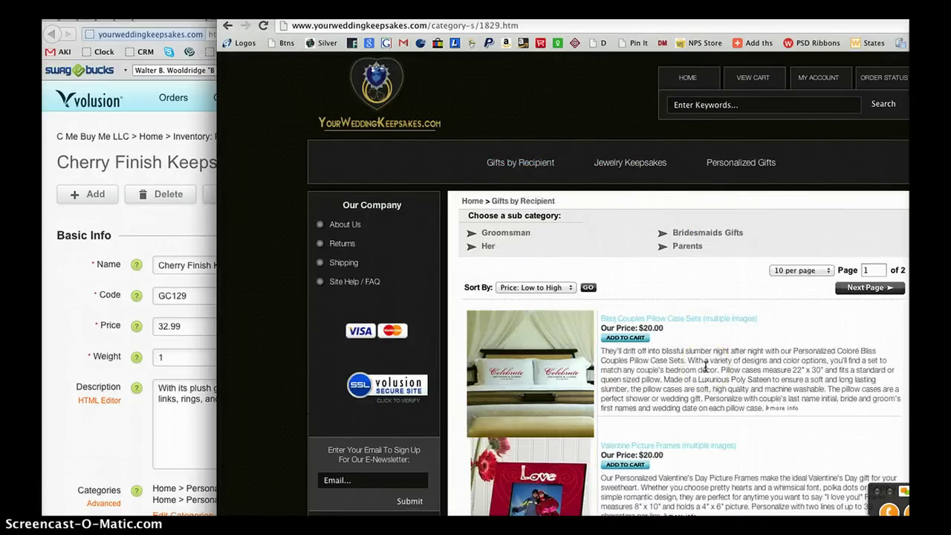
pyautogui.click(119, 221)
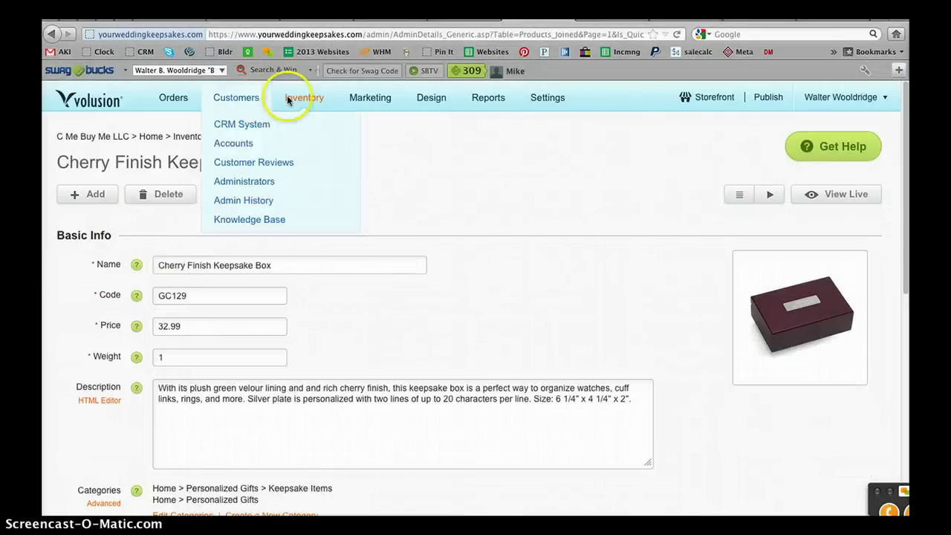
pyautogui.moveTo(299, 97)
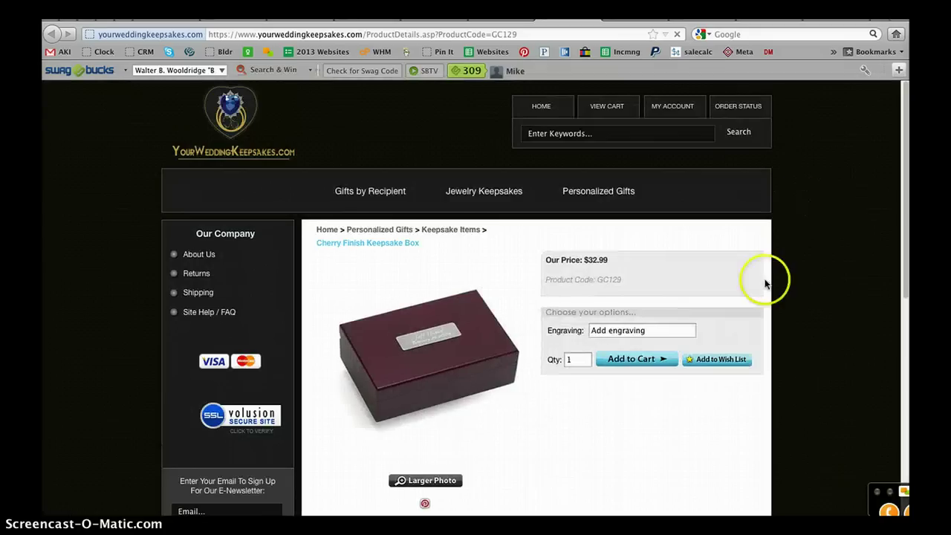
pyautogui.click(602, 348)
pyautogui.moveTo(651, 349); pyautogui.dragTo(573, 348)
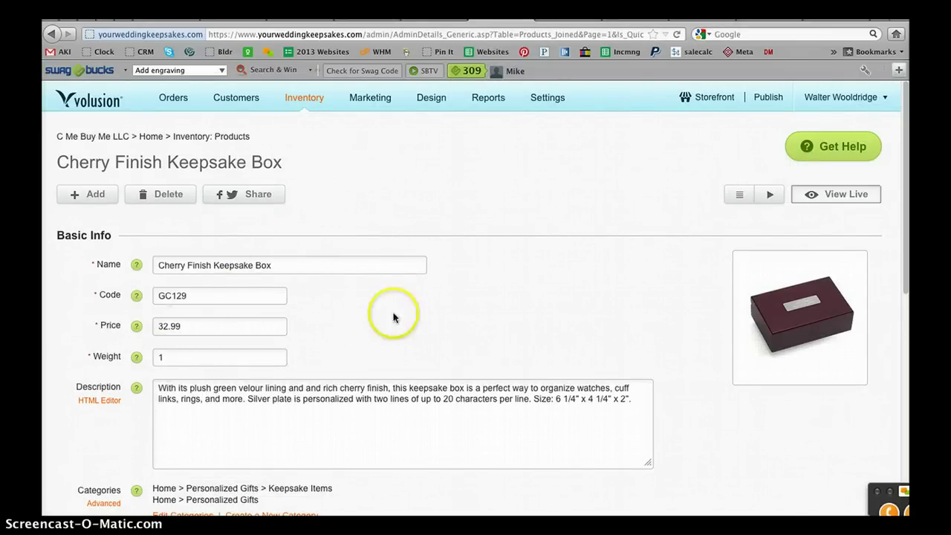
# Step: Under Inventory > Options, filter to Option Categories and open Engraving (ID 37)
pyautogui.moveTo(304, 97)
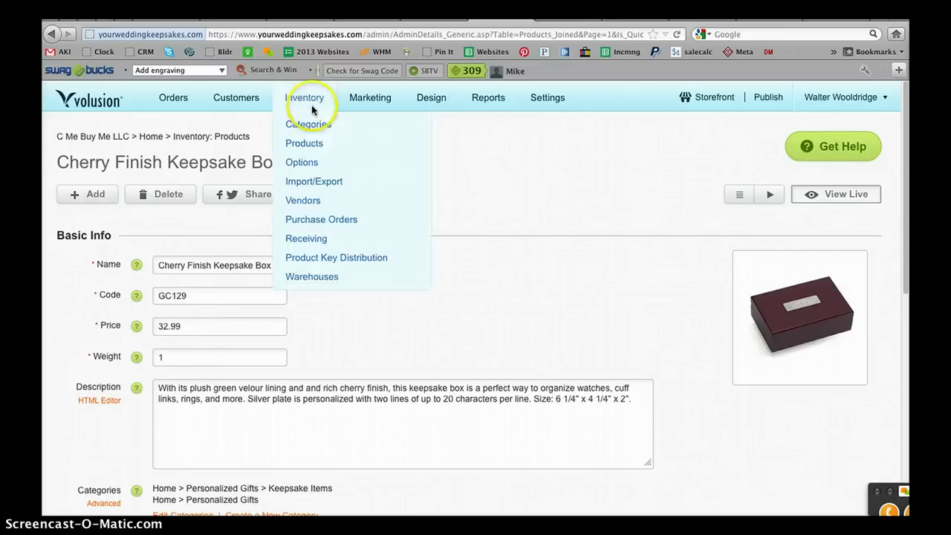
pyautogui.click(299, 164)
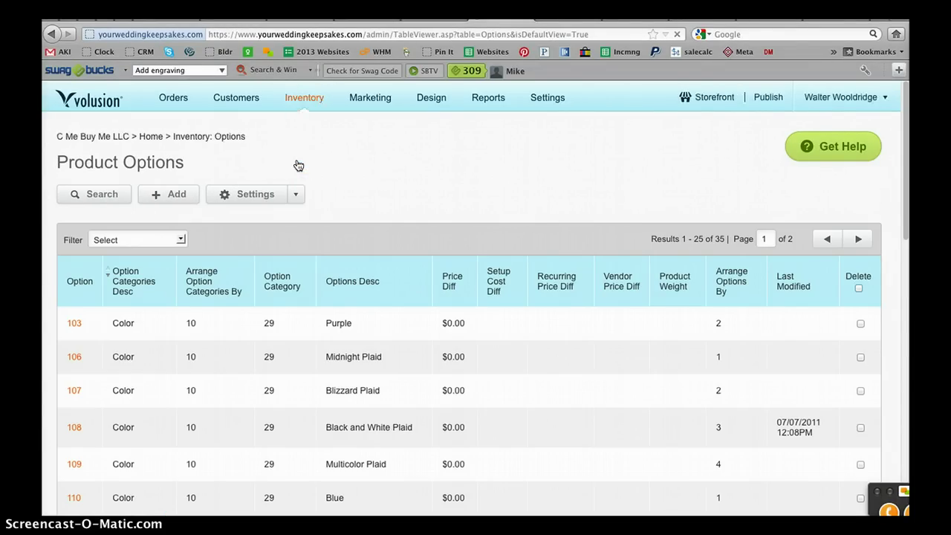
pyautogui.scroll(-3, 308, 379)
pyautogui.scroll(3, 312, 376)
pyautogui.click(179, 240)
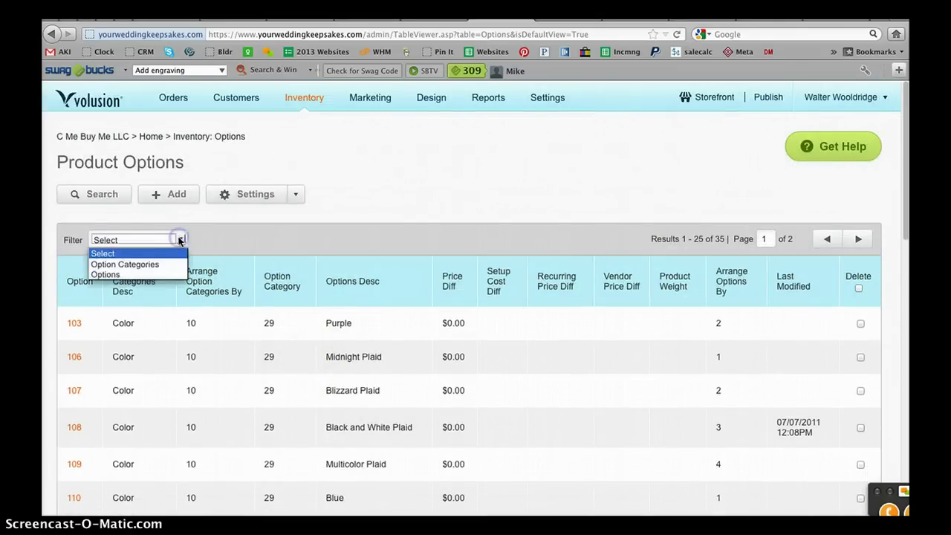
pyautogui.click(130, 264)
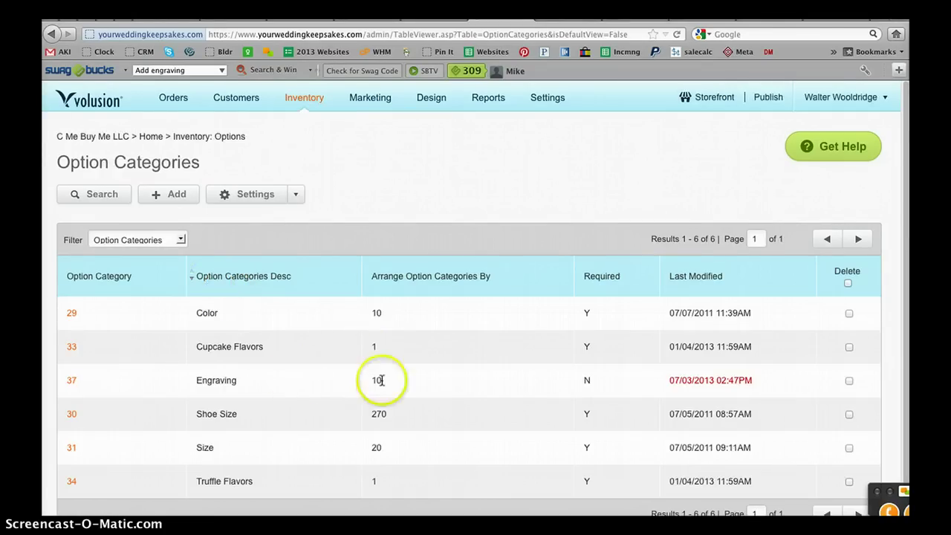
pyautogui.click(73, 383)
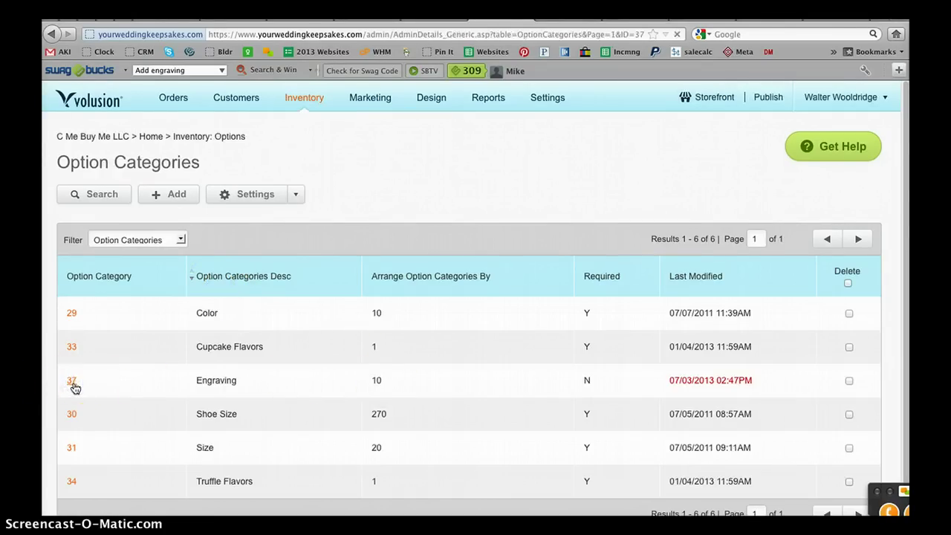
pyautogui.scroll(-4, 168, 387)
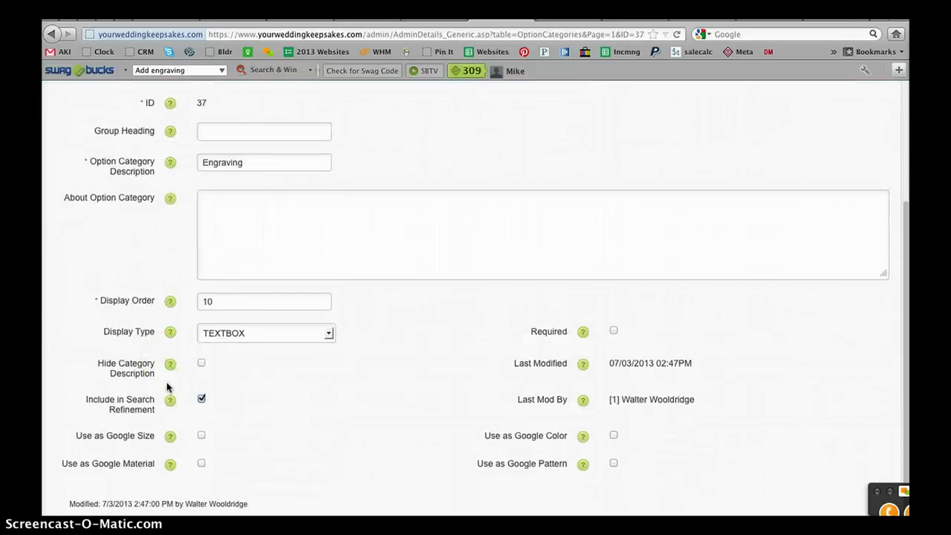
pyautogui.scroll(4, 167, 386)
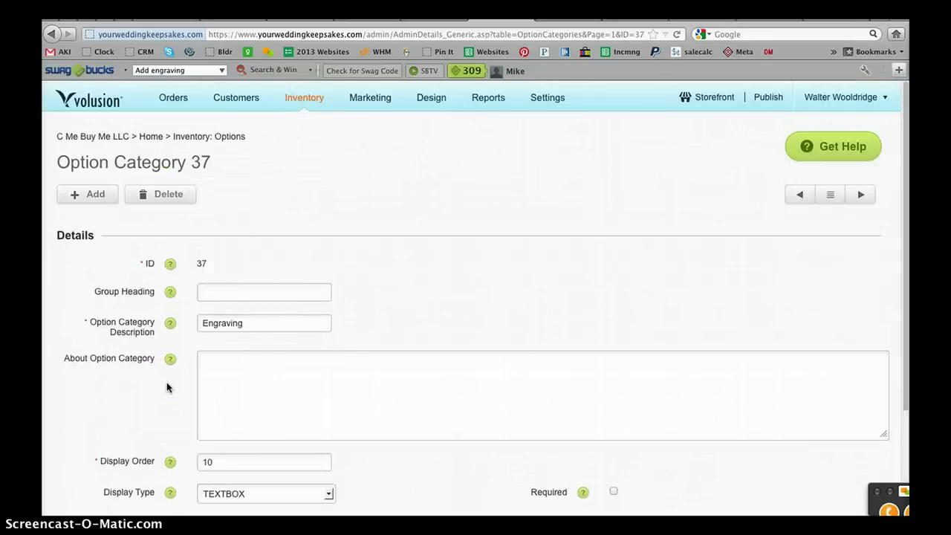